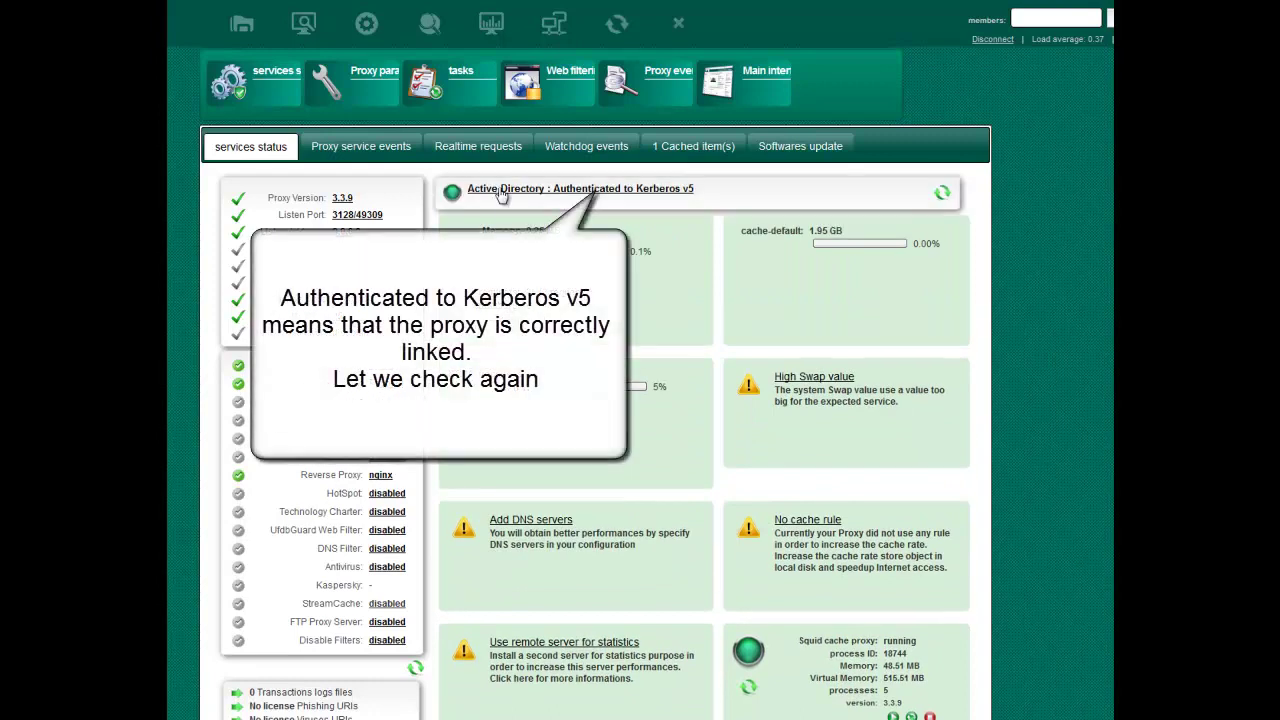
# Check the proxy's Active Directory connection in the Squid Kerberos authentication analysis
pyautogui.click(500, 190)
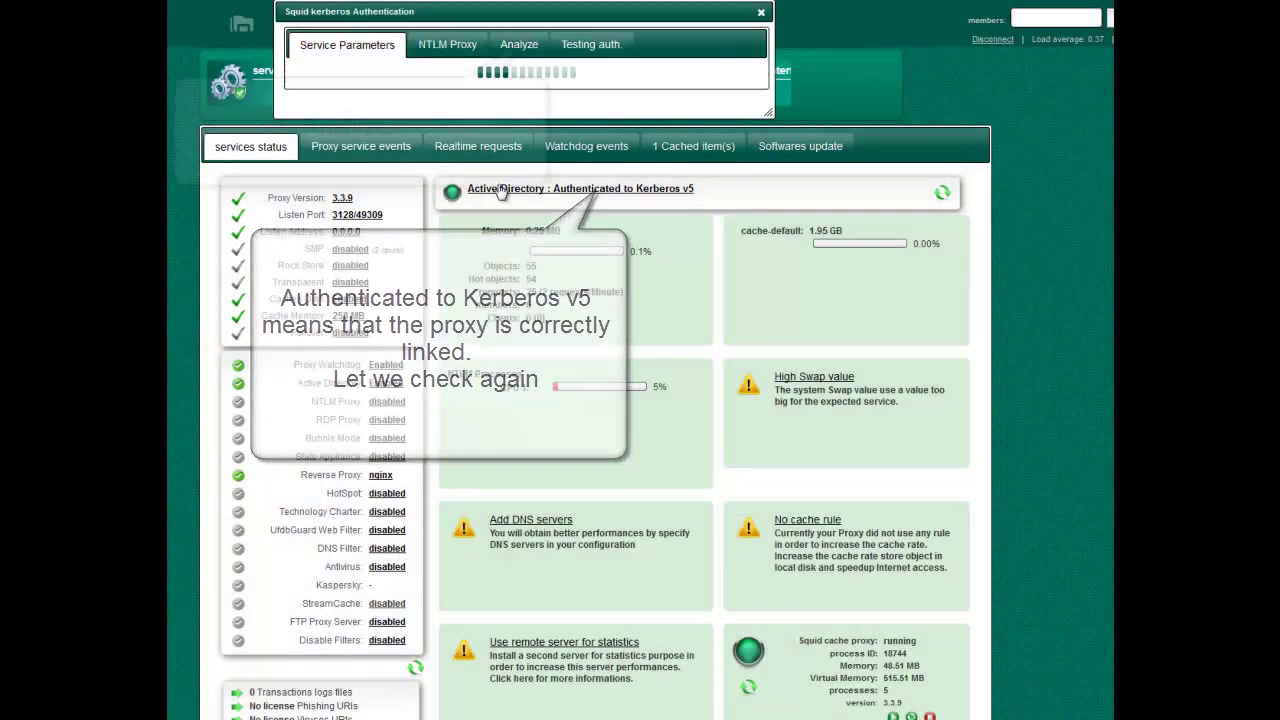
pyautogui.click(518, 45)
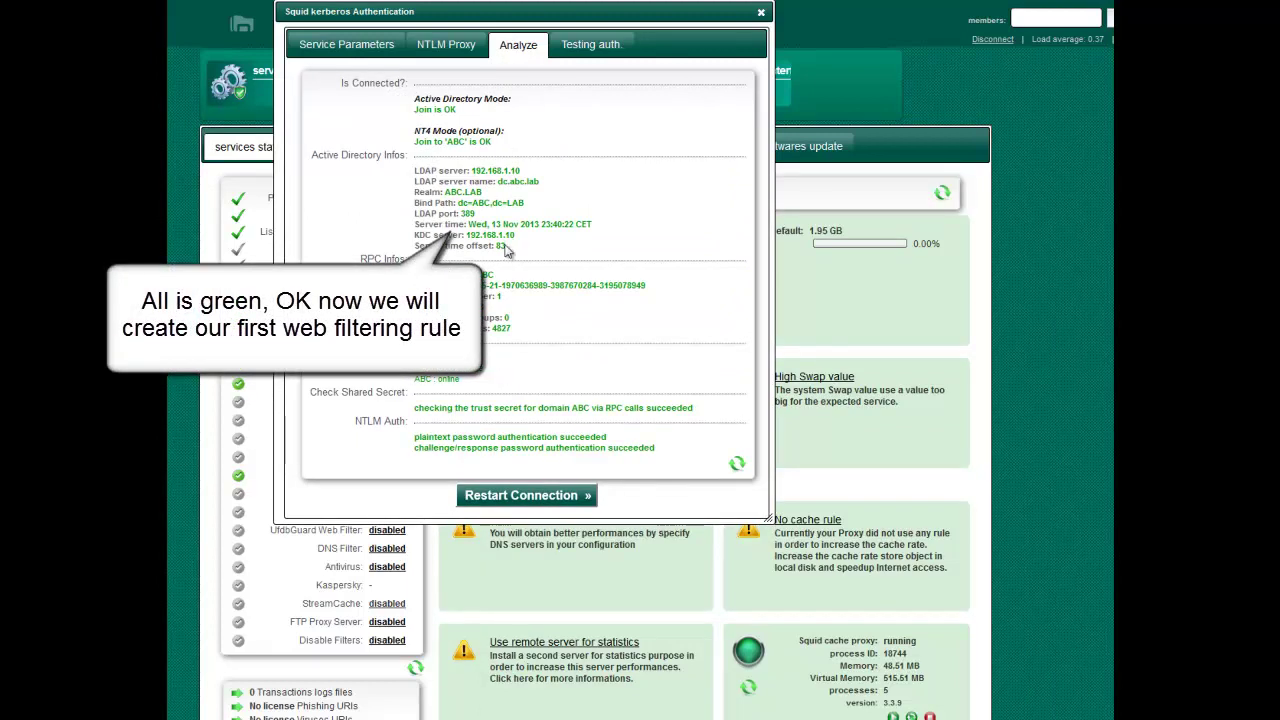
pyautogui.press('Escape')
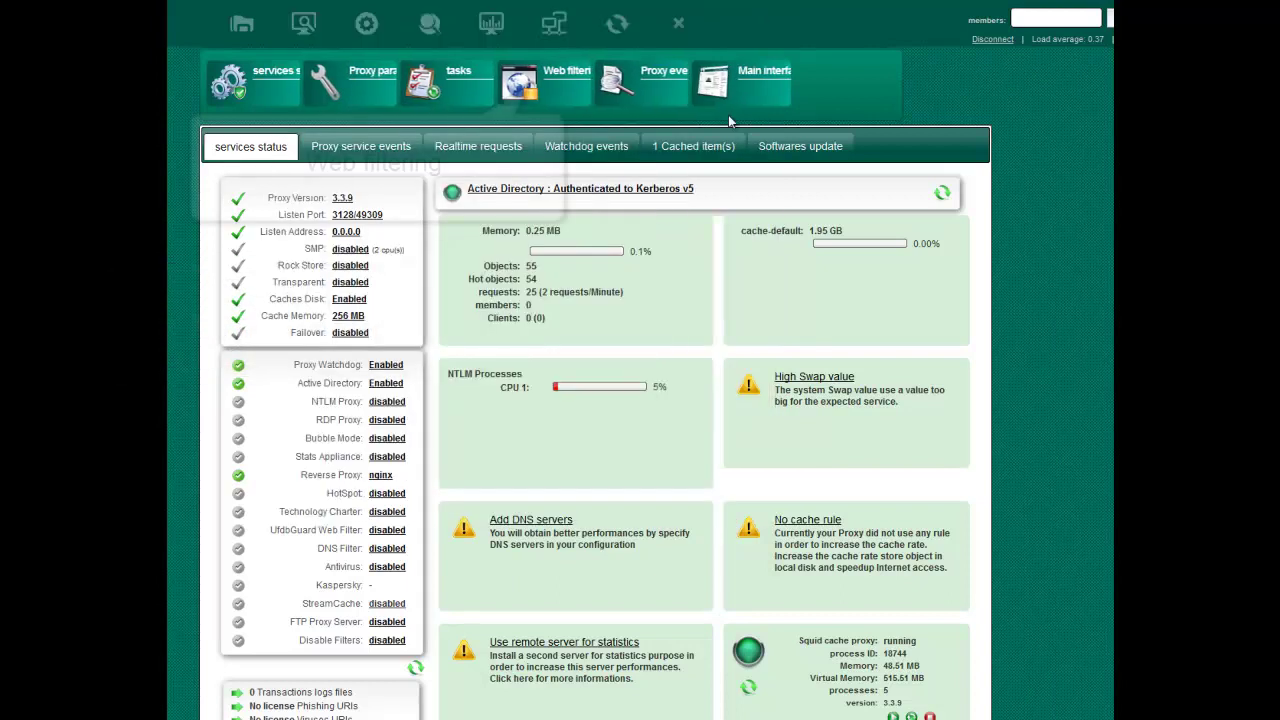
# Activate the web filter engine and reconfigure the Squid cache proxy to link the engine to it
pyautogui.click(560, 85)
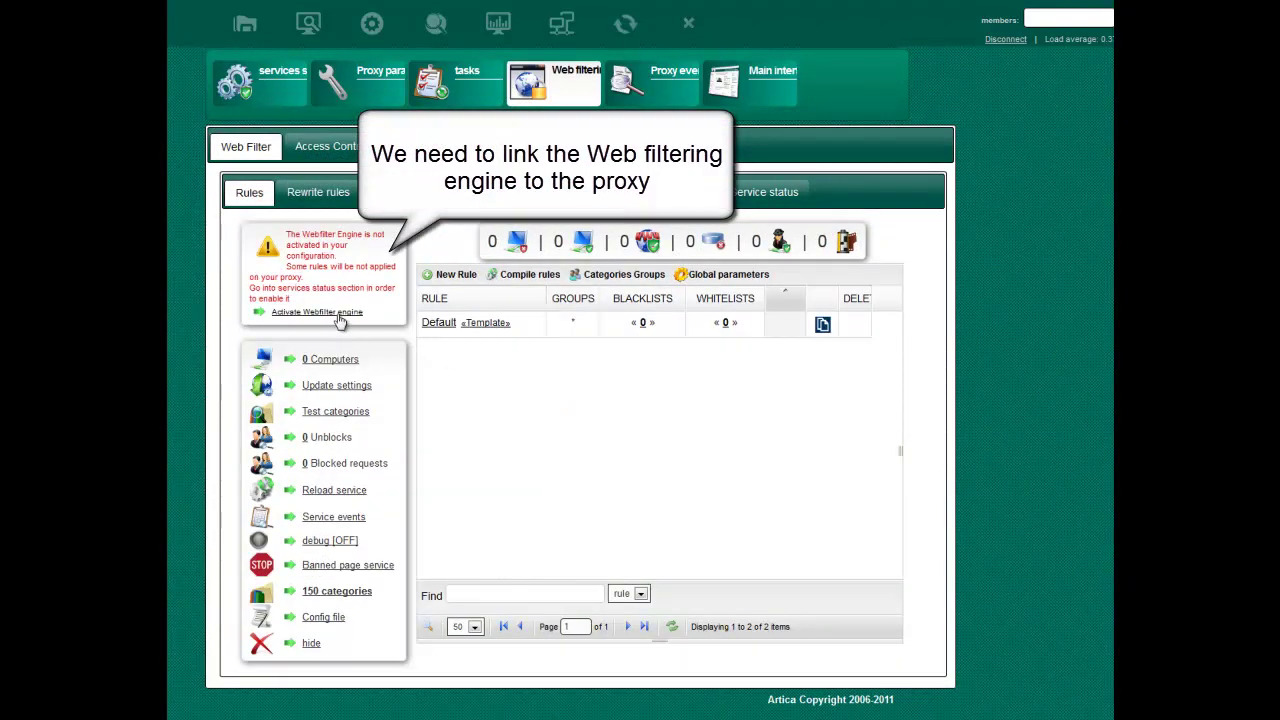
pyautogui.click(317, 312)
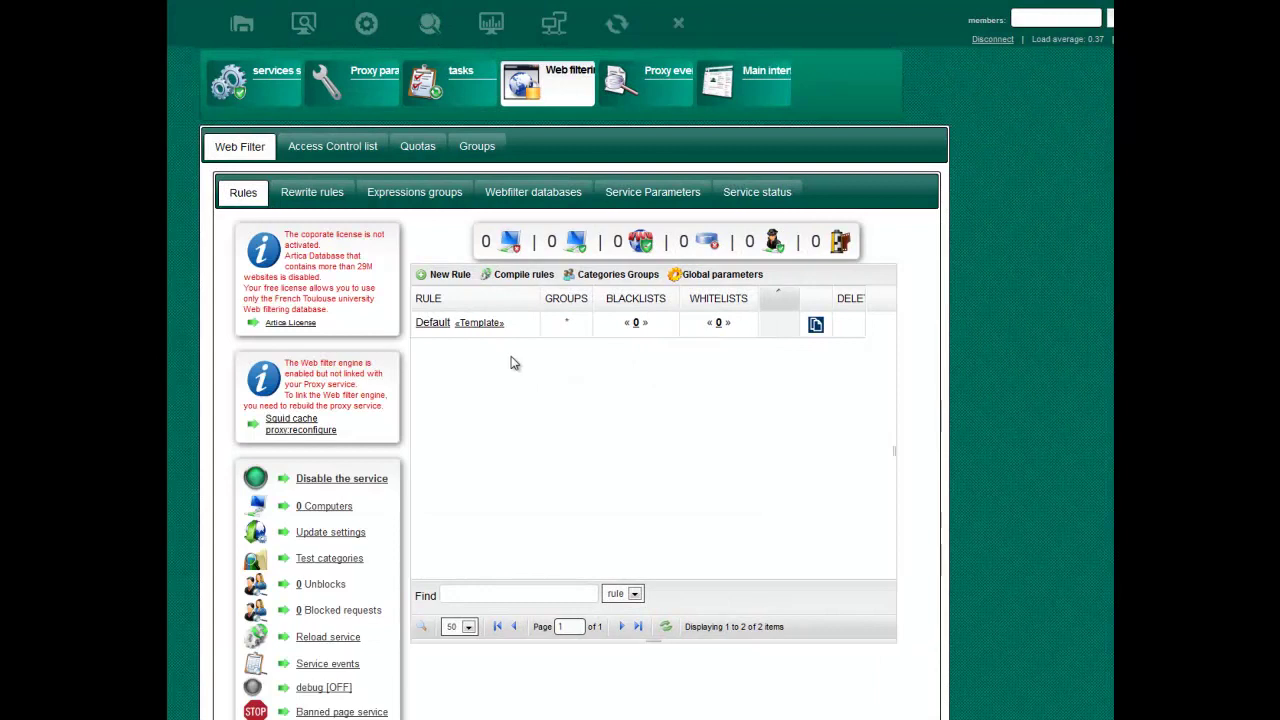
pyautogui.click(302, 431)
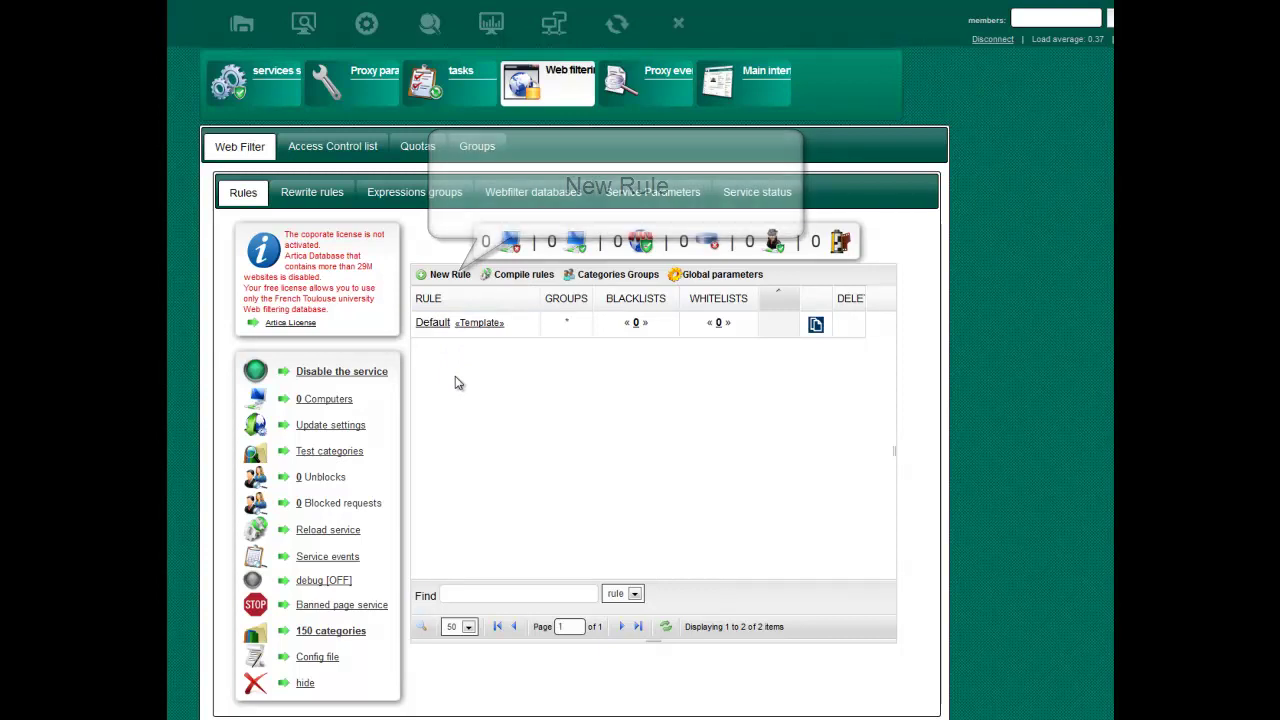
# Add a new web filtering rule named "Administrators", keeping its other settings at their defaults
pyautogui.click(450, 275)
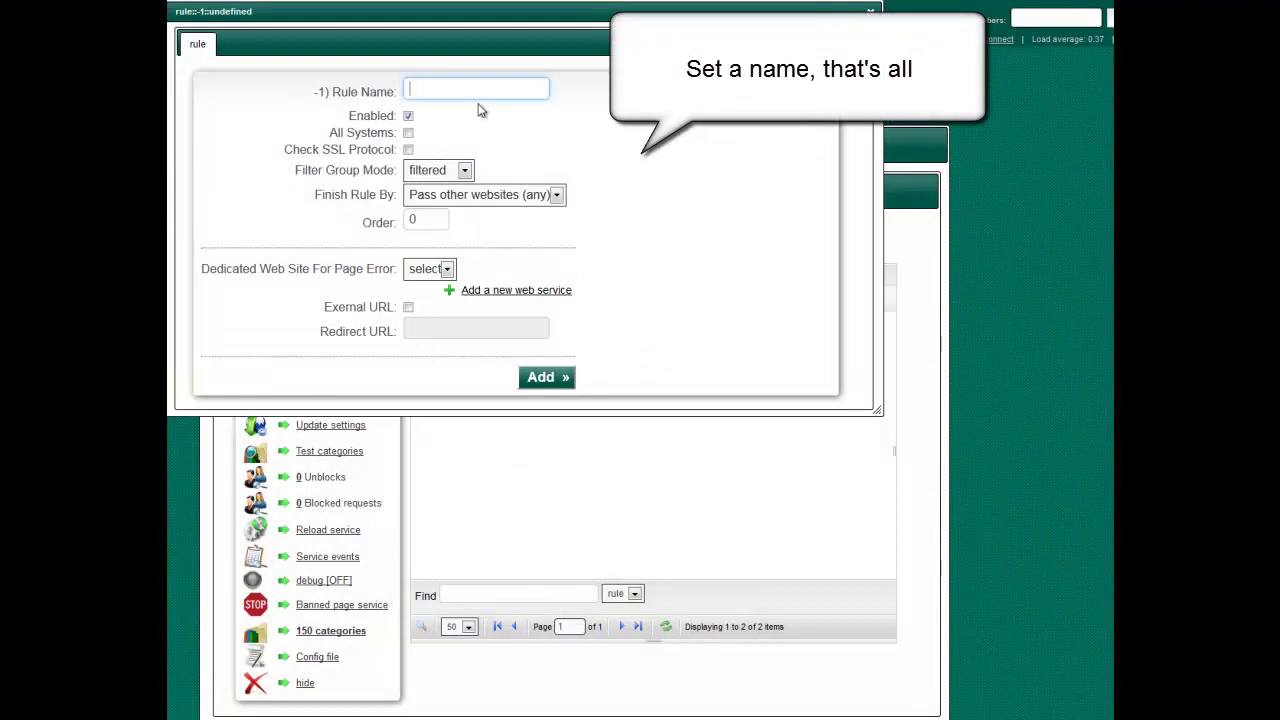
pyautogui.write('Administrators')
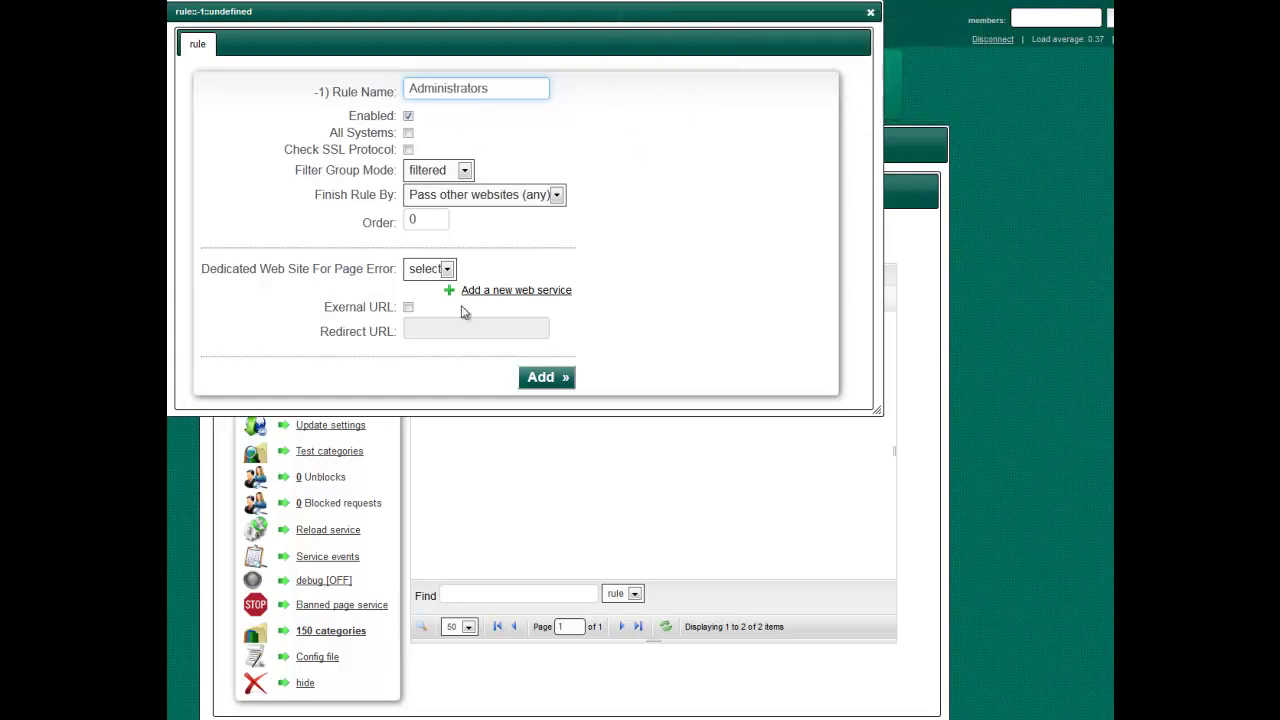
pyautogui.click(545, 378)
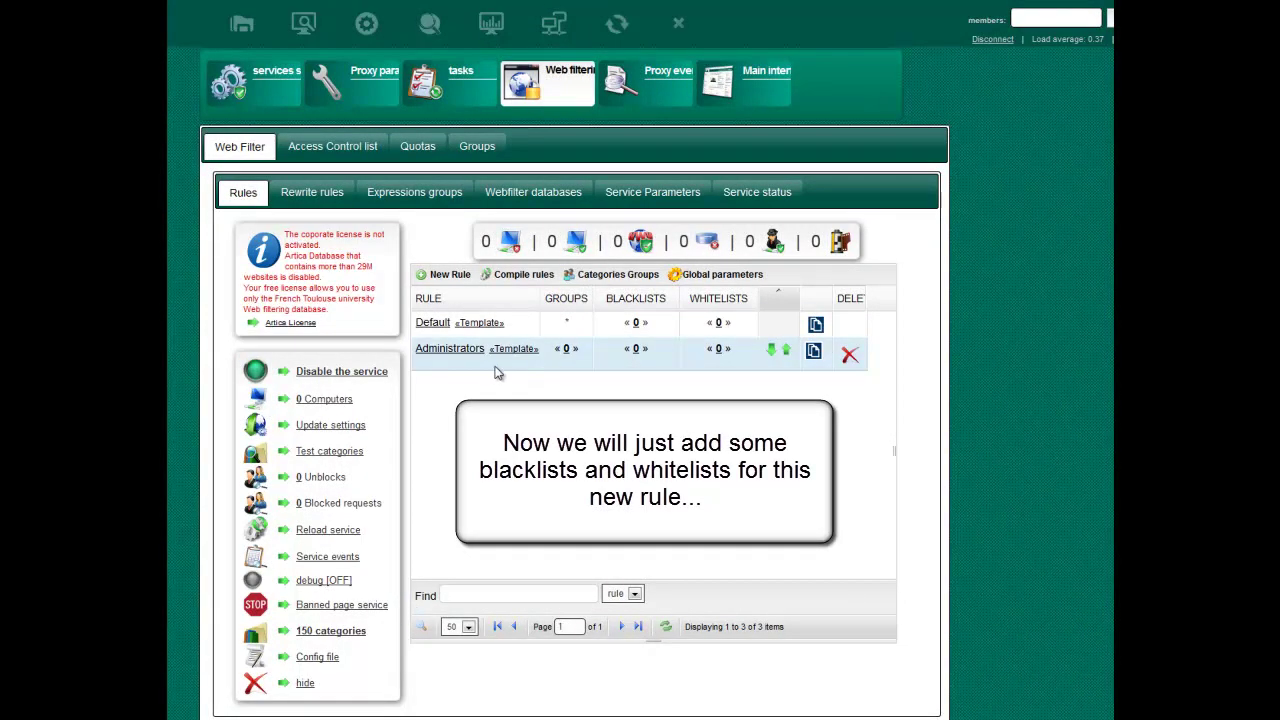
# Find the "porn" category and enable it in the Administrators rule's blacklist
pyautogui.click(637, 350)
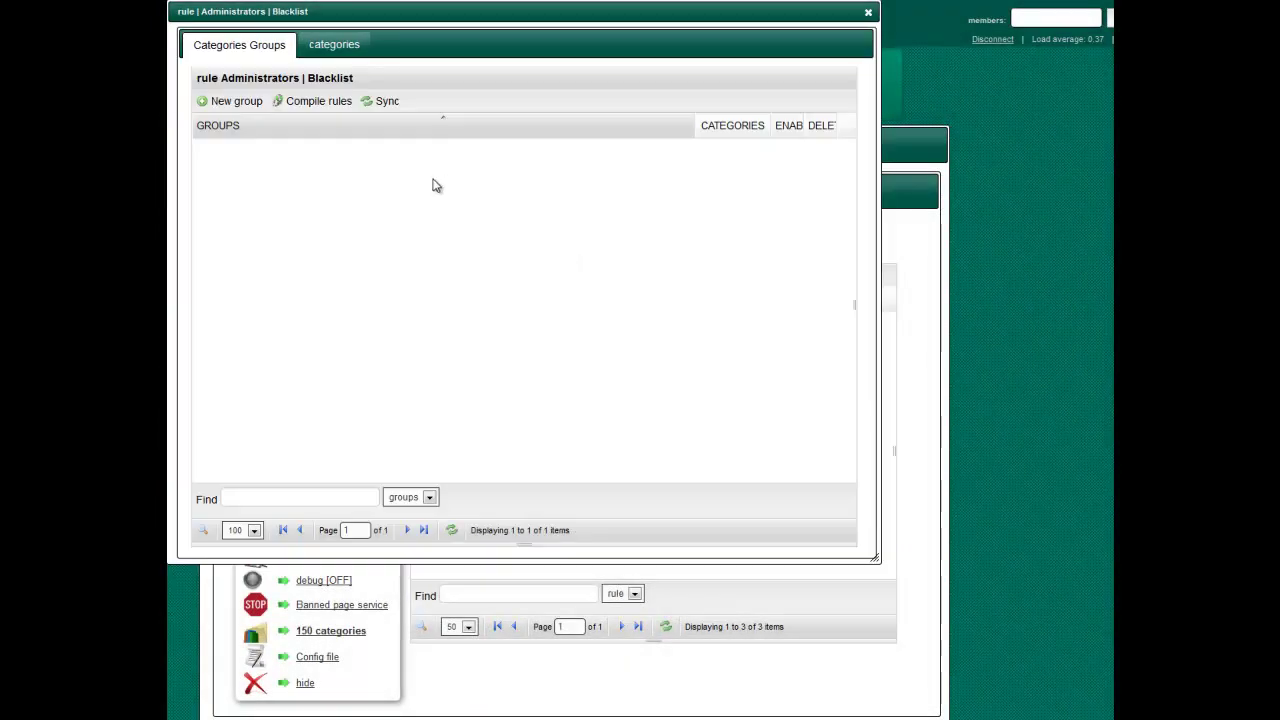
pyautogui.click(330, 46)
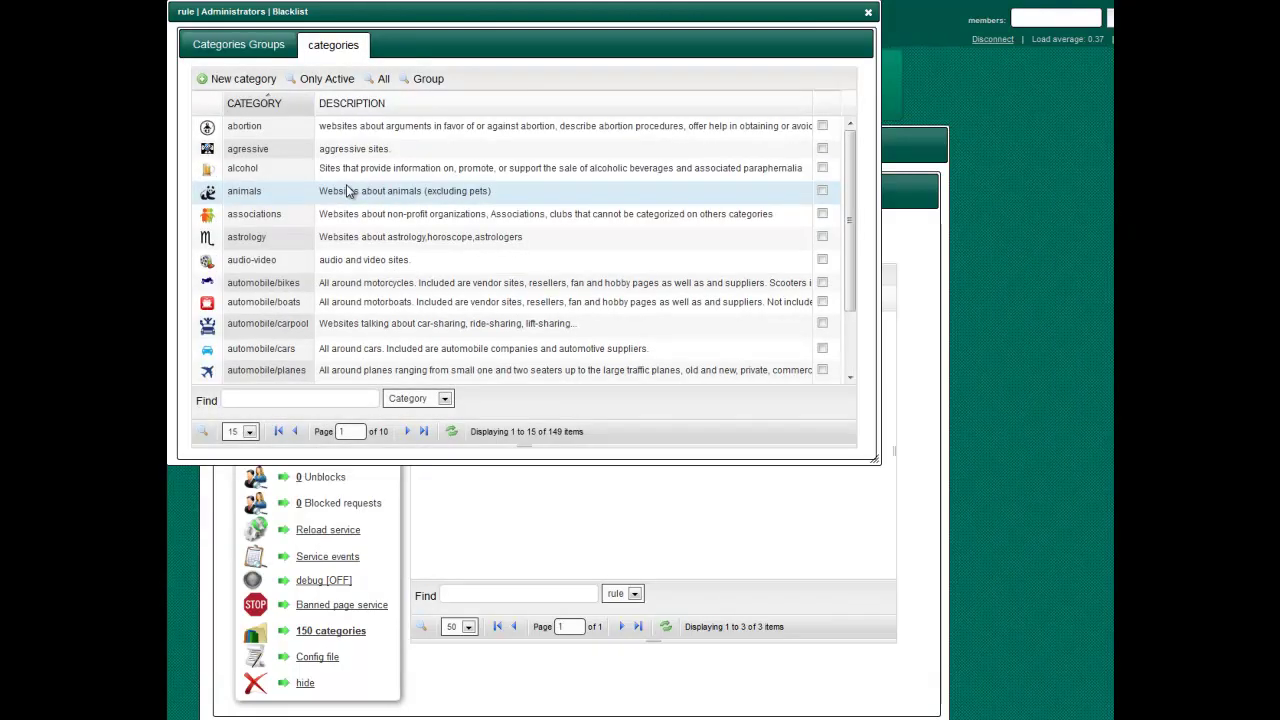
pyautogui.click(353, 398)
pyautogui.write('porn')
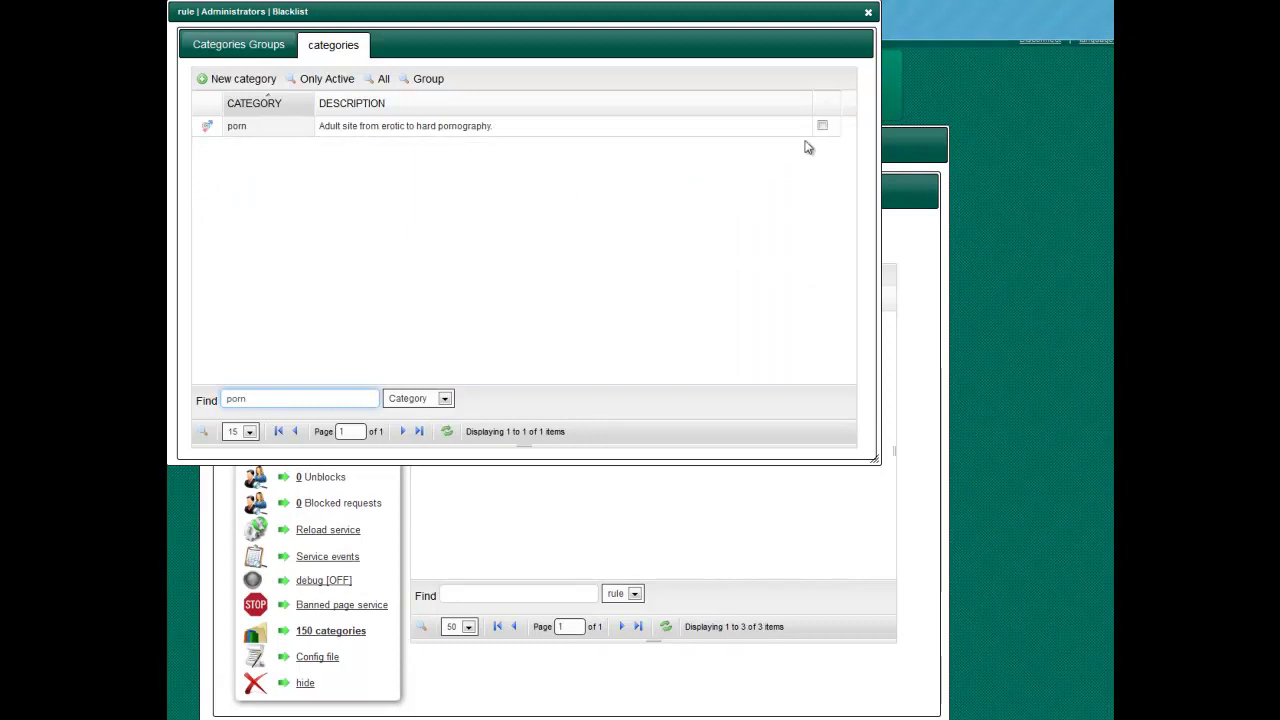
pyautogui.click(822, 125)
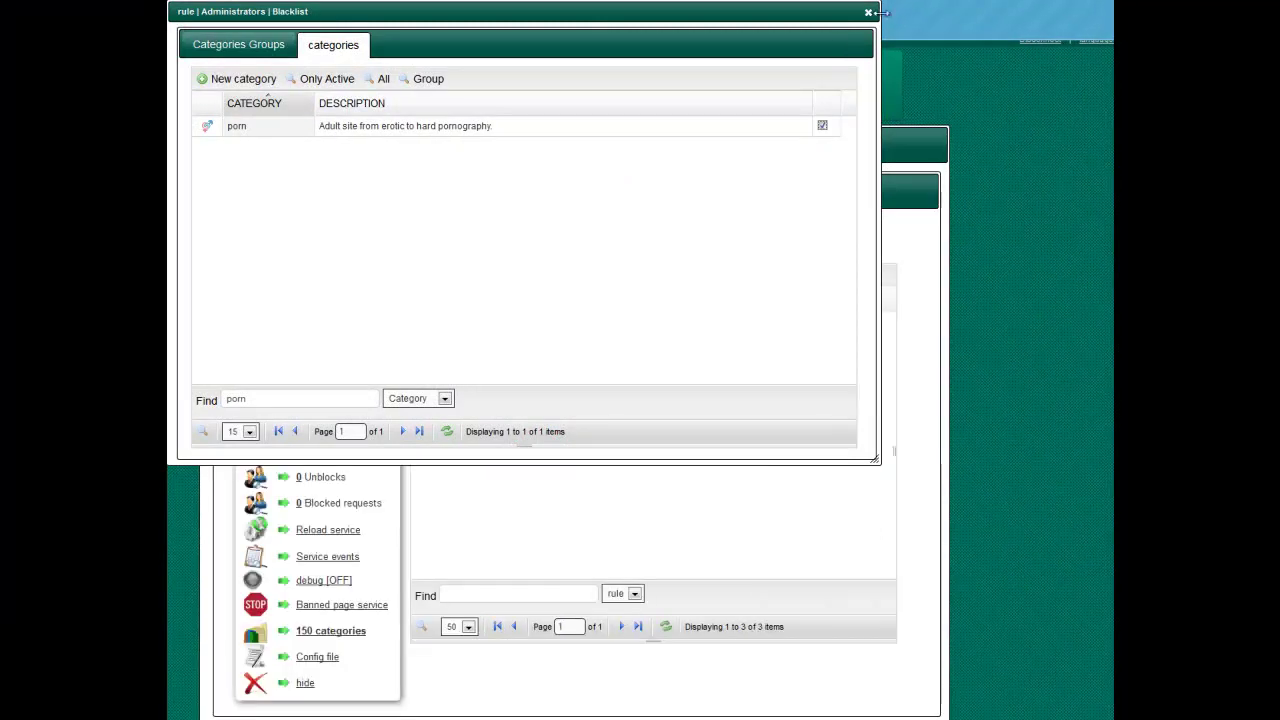
pyautogui.click(868, 12)
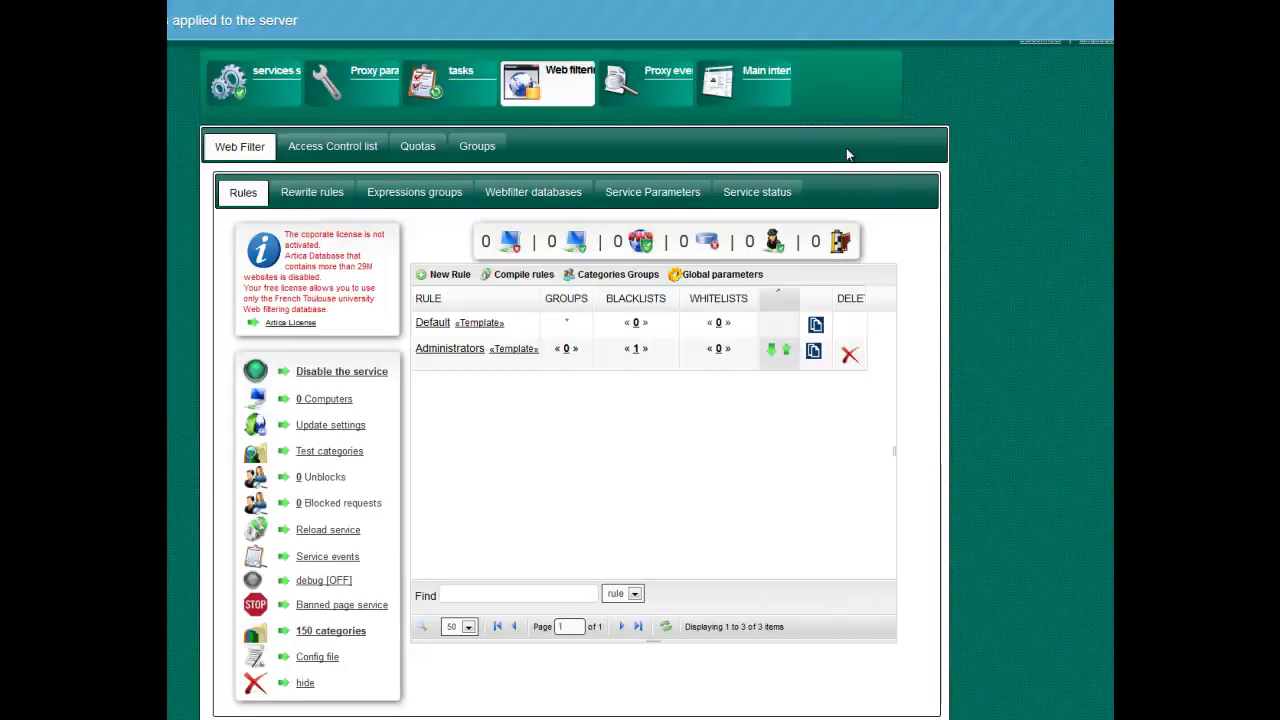
# Search the Administrators rule's whitelist categories for "list" and enable the liste_bu category
pyautogui.click(718, 349)
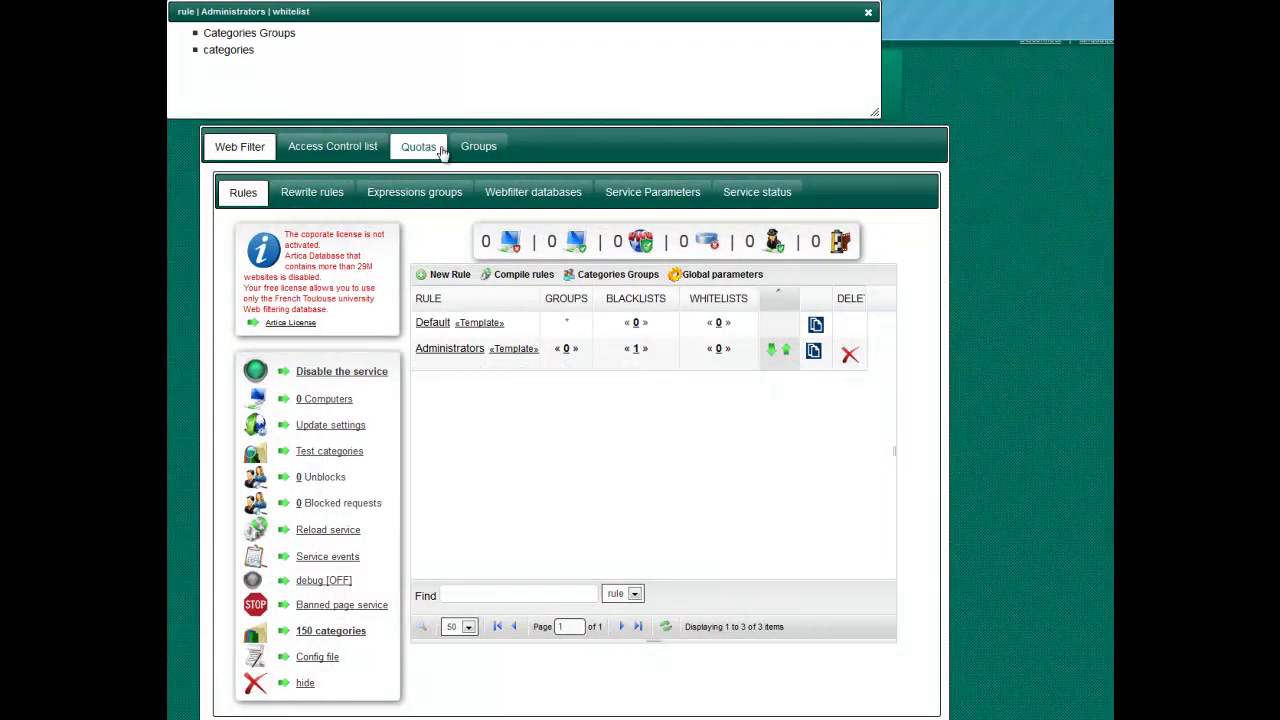
pyautogui.click(331, 45)
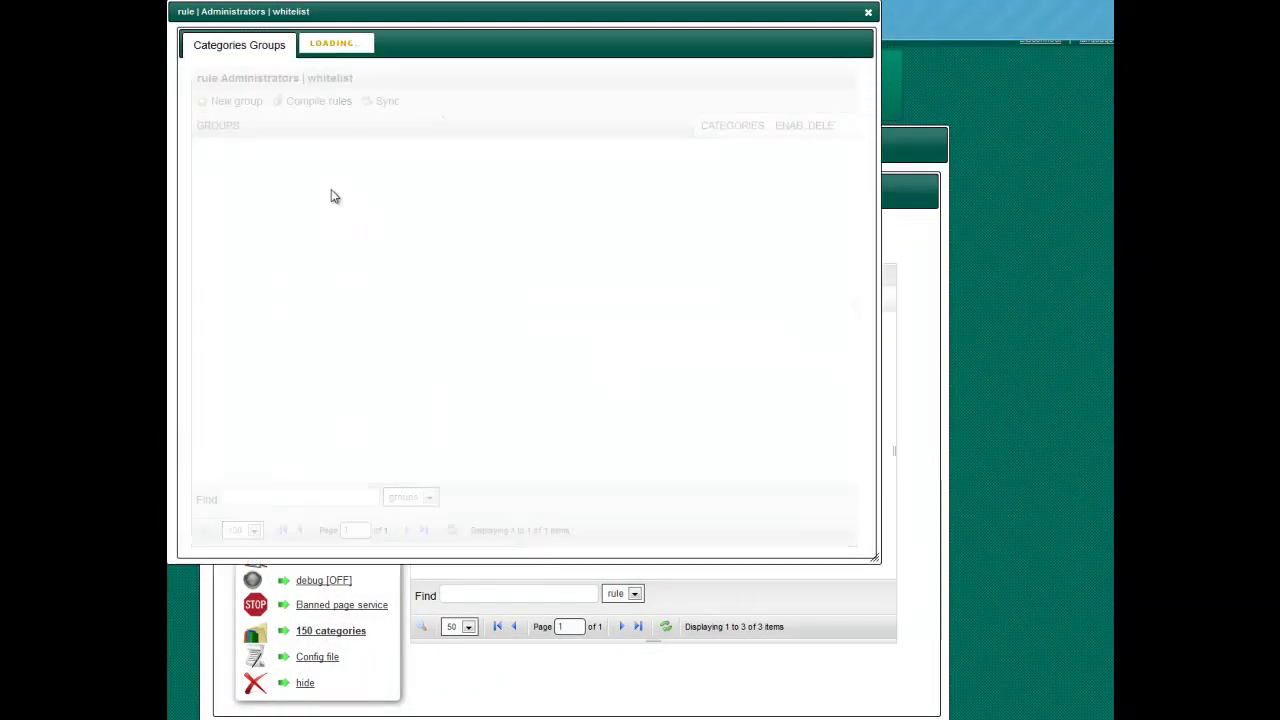
pyautogui.click(328, 396)
pyautogui.write('list')
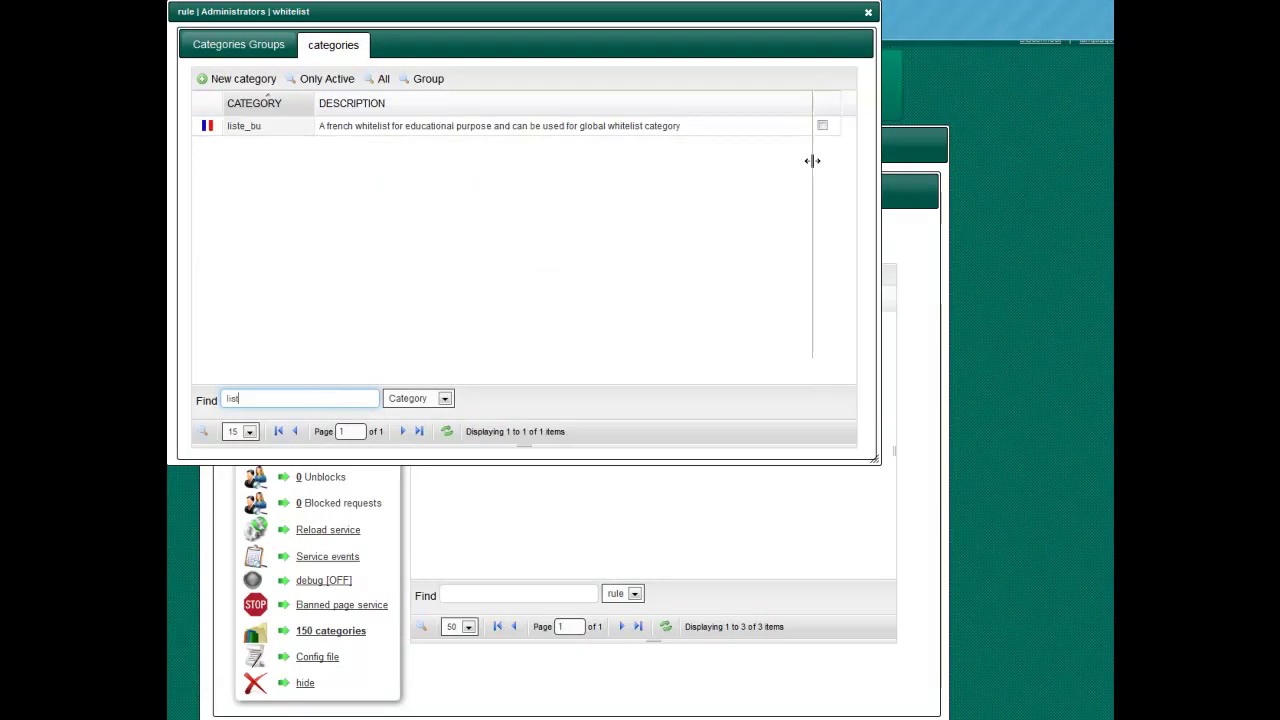
pyautogui.click(822, 126)
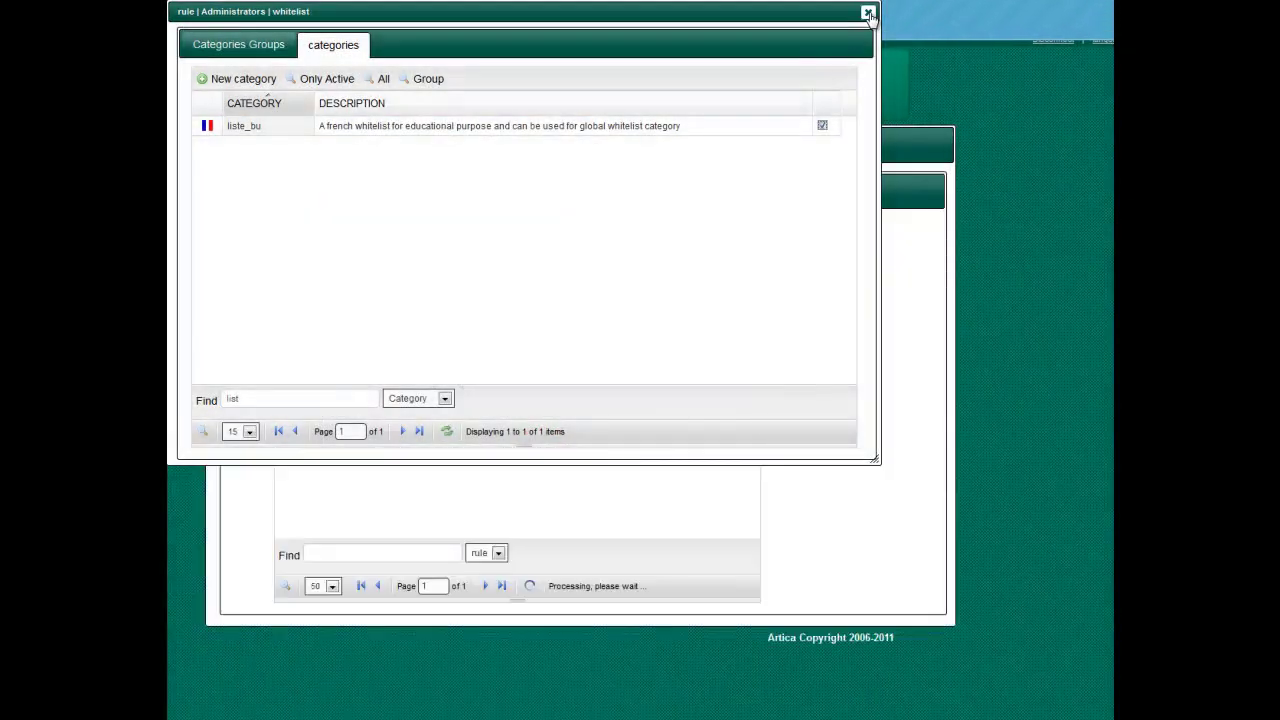
pyautogui.click(337, 396)
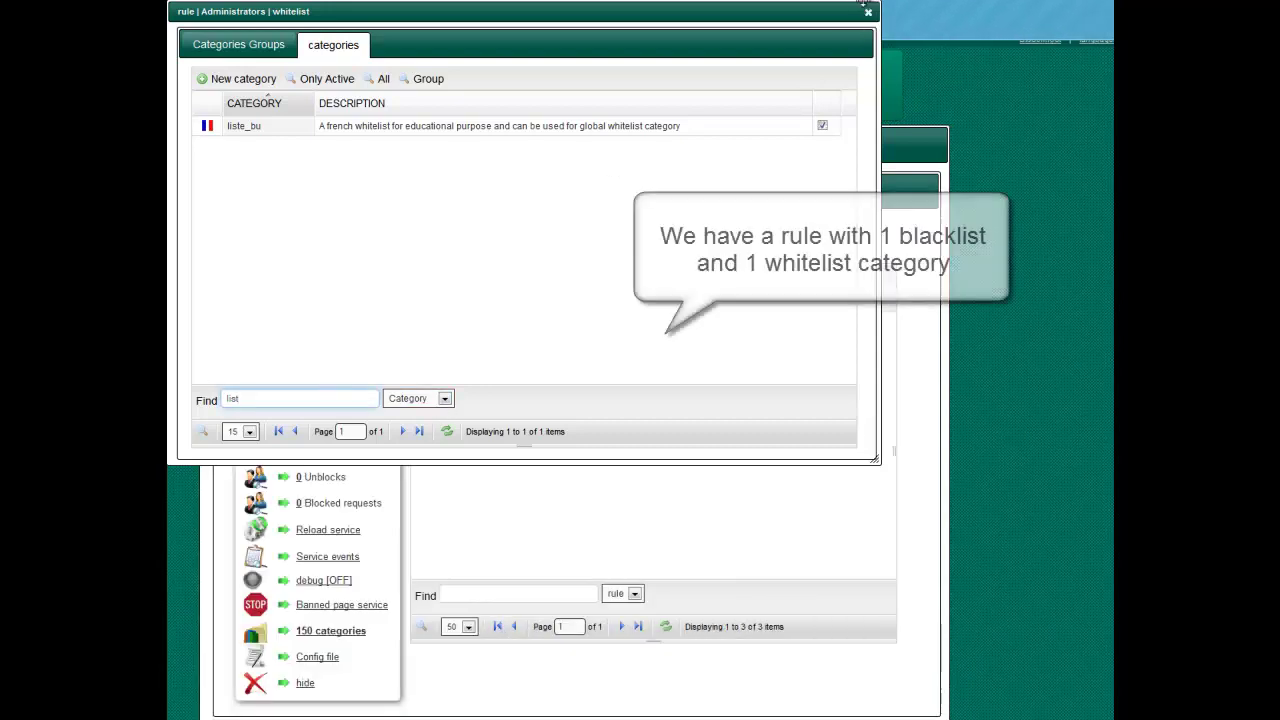
pyautogui.click(868, 12)
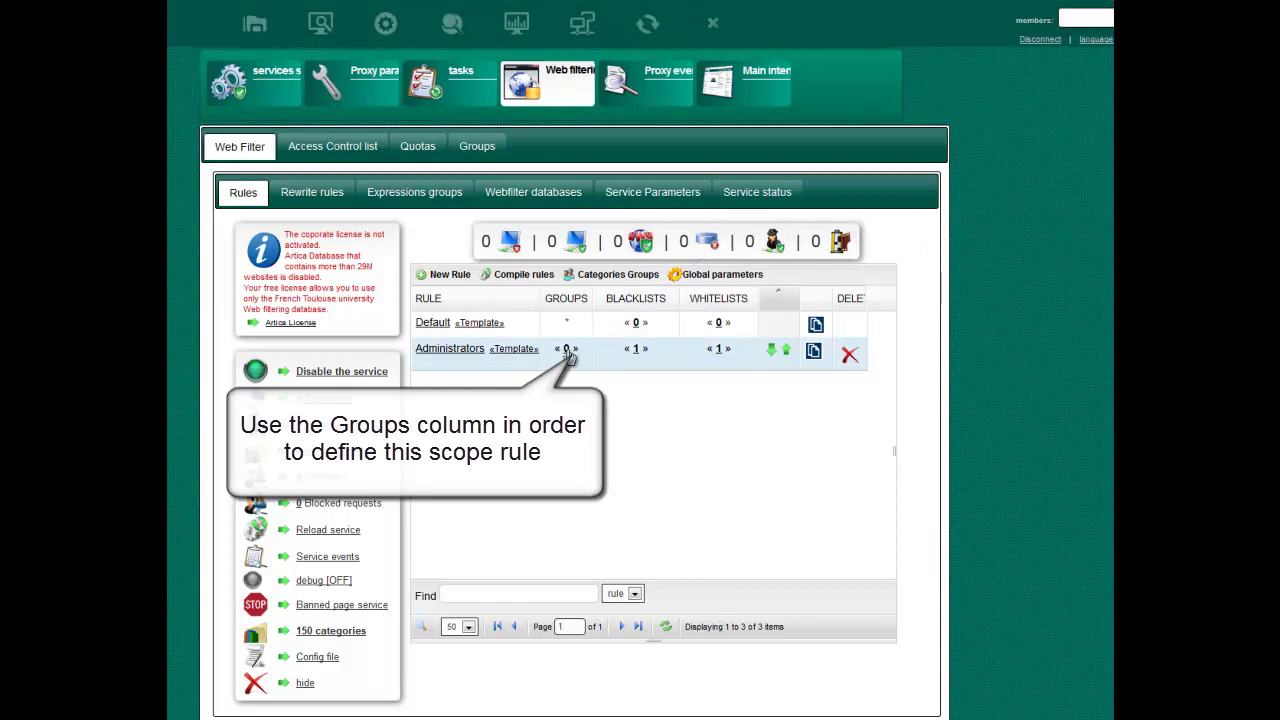
# Start a new group to link to the Administrators rule, with the filter group mode set to Active Directory group
pyautogui.click(565, 349)
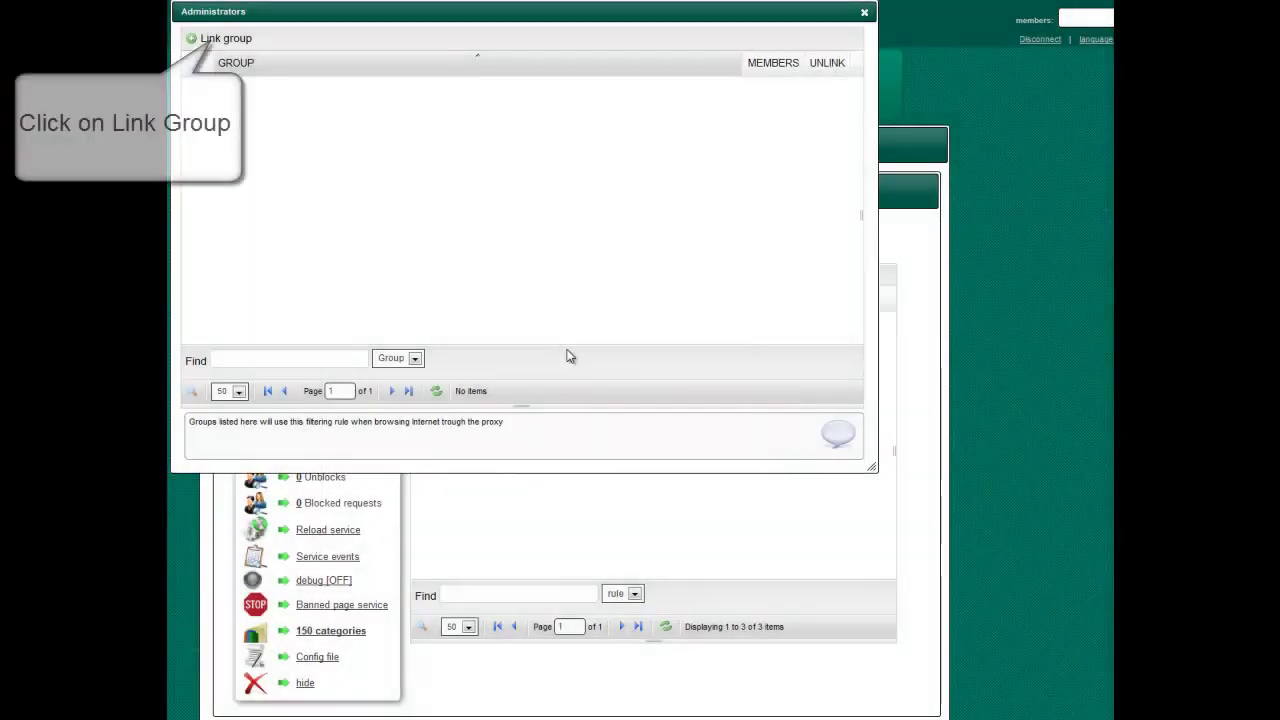
pyautogui.click(226, 39)
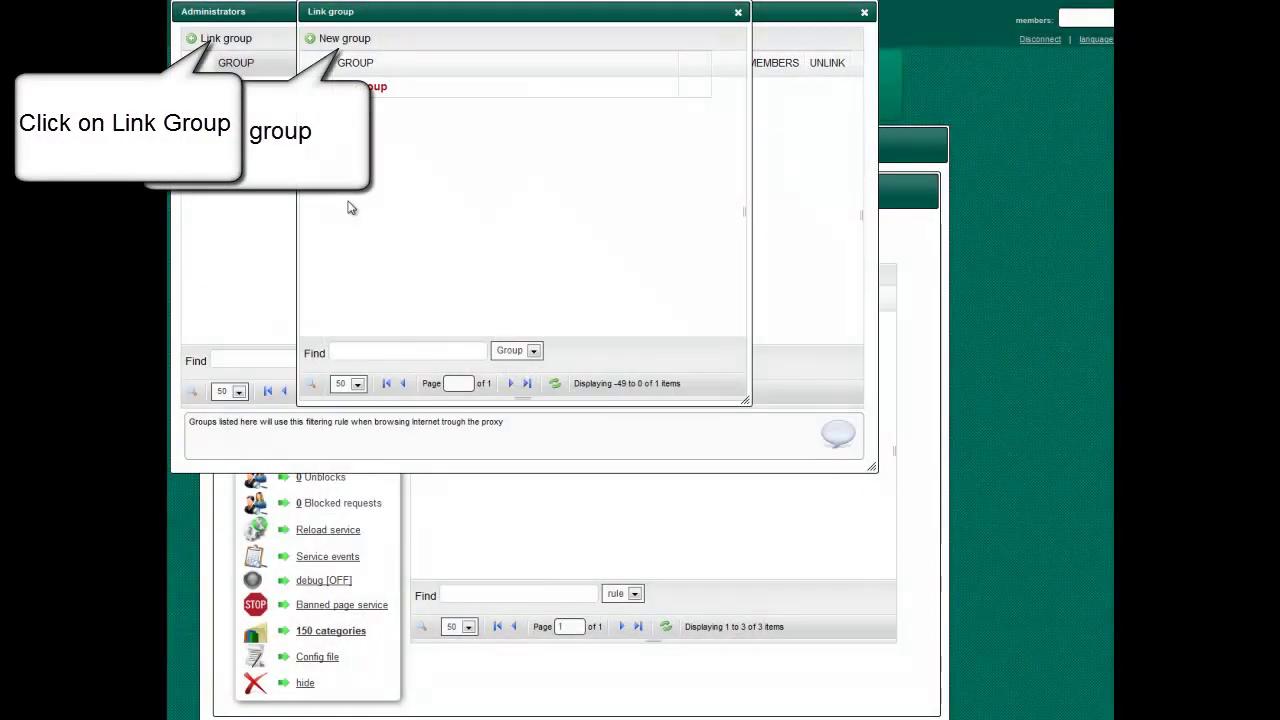
pyautogui.click(344, 39)
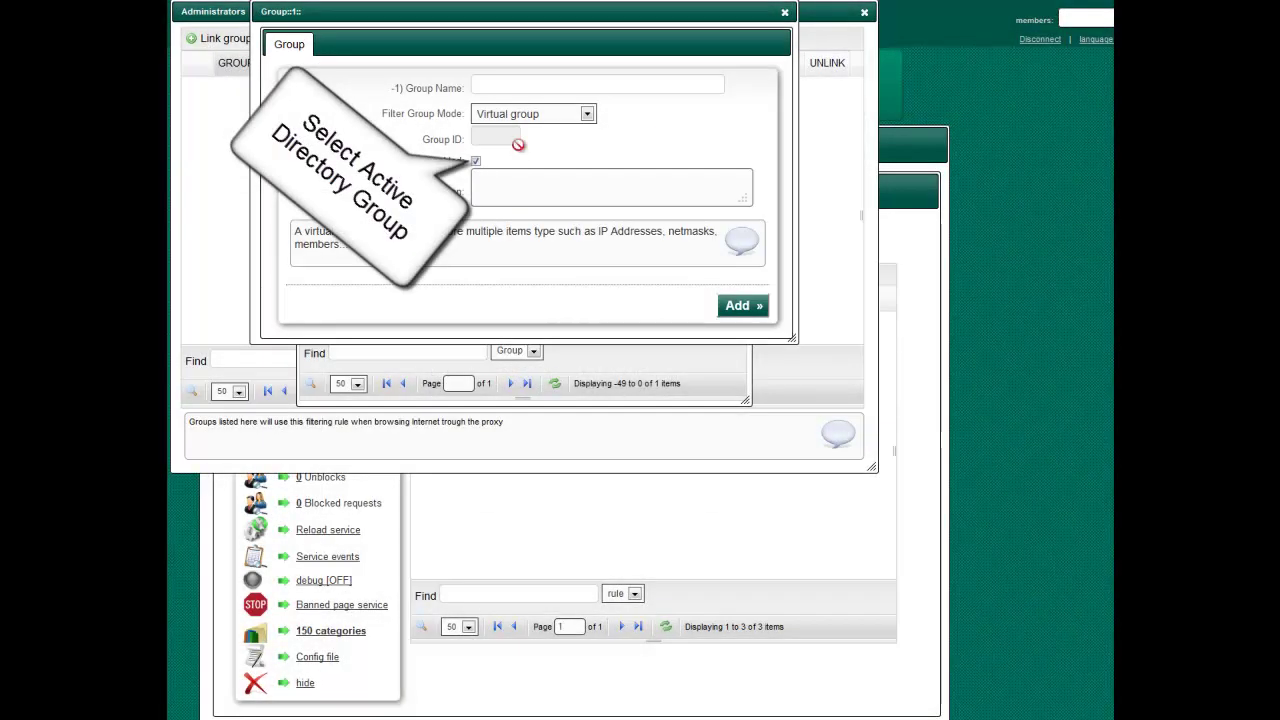
pyautogui.click(587, 113)
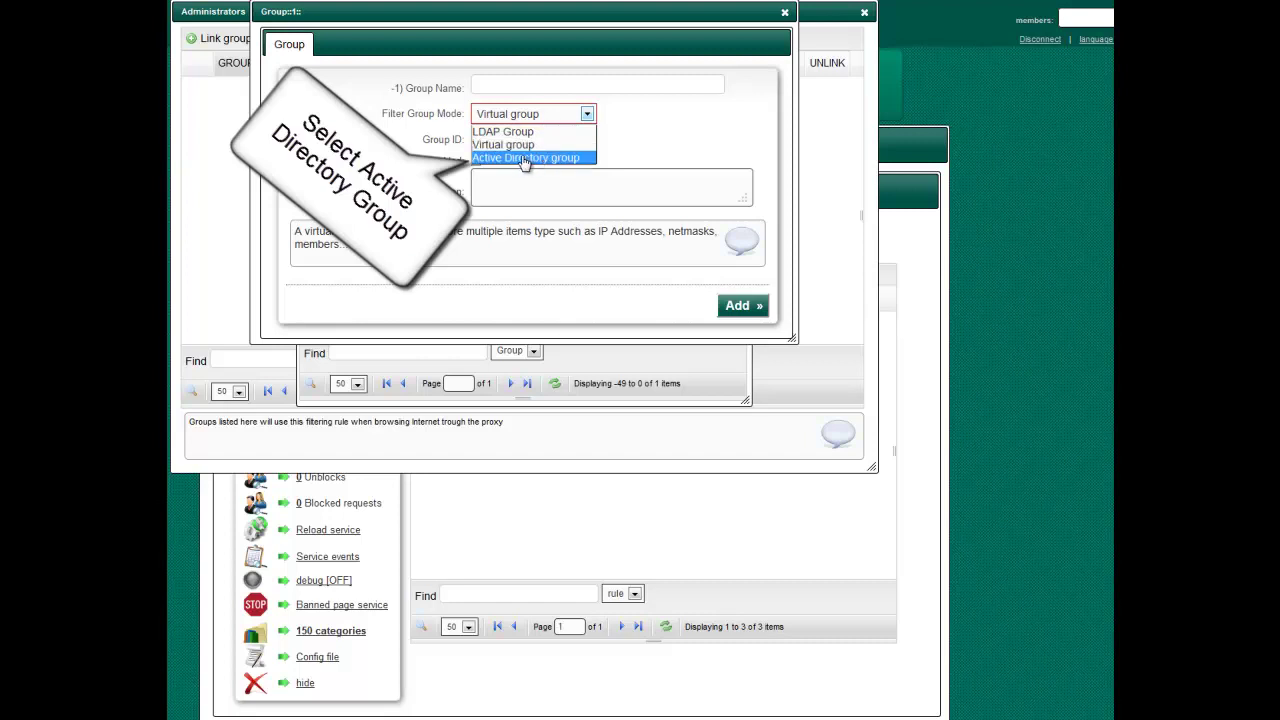
pyautogui.click(558, 160)
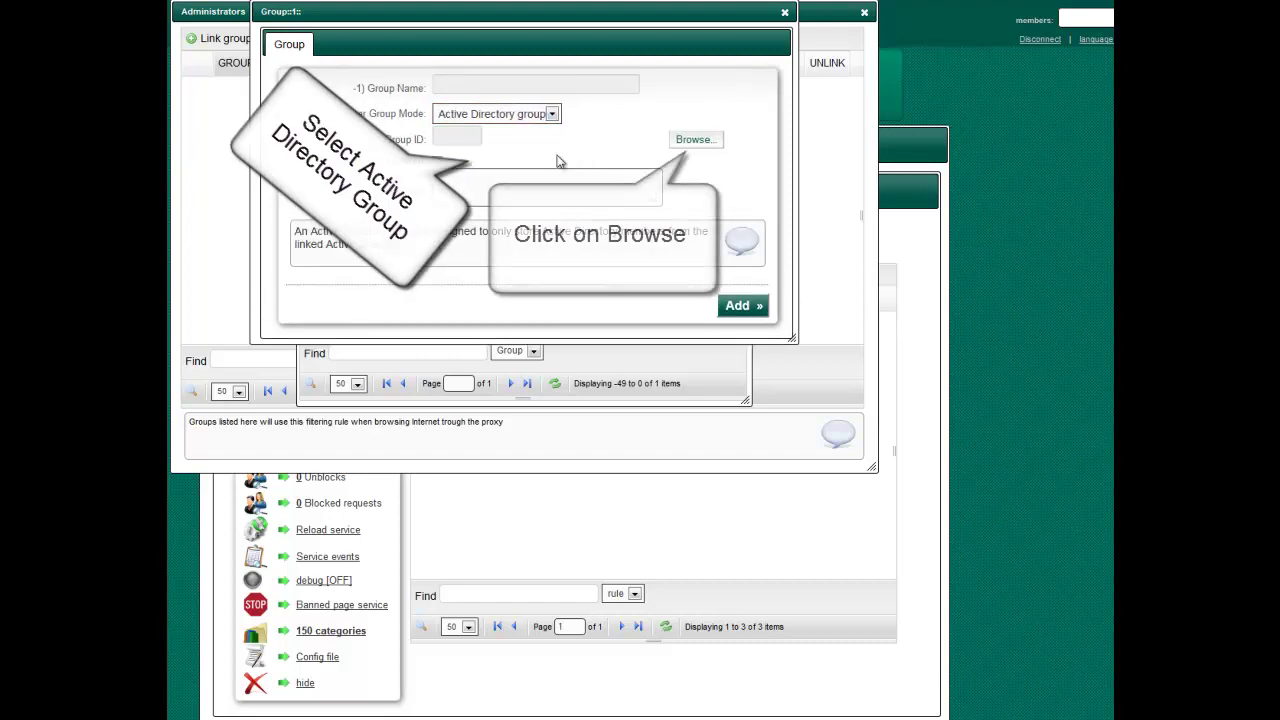
# Browse the Active Directory groups for the new filter group and search them for "ad*"
pyautogui.click(688, 146)
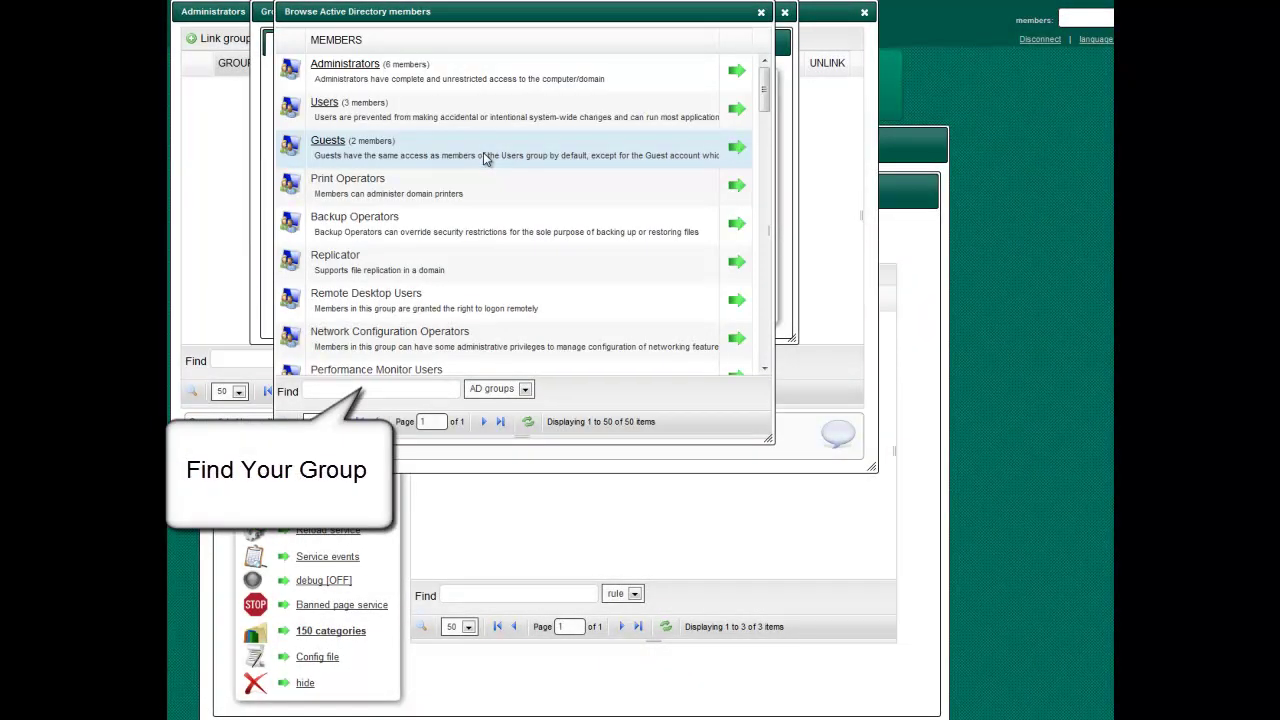
pyautogui.scroll(-5, 483, 158)
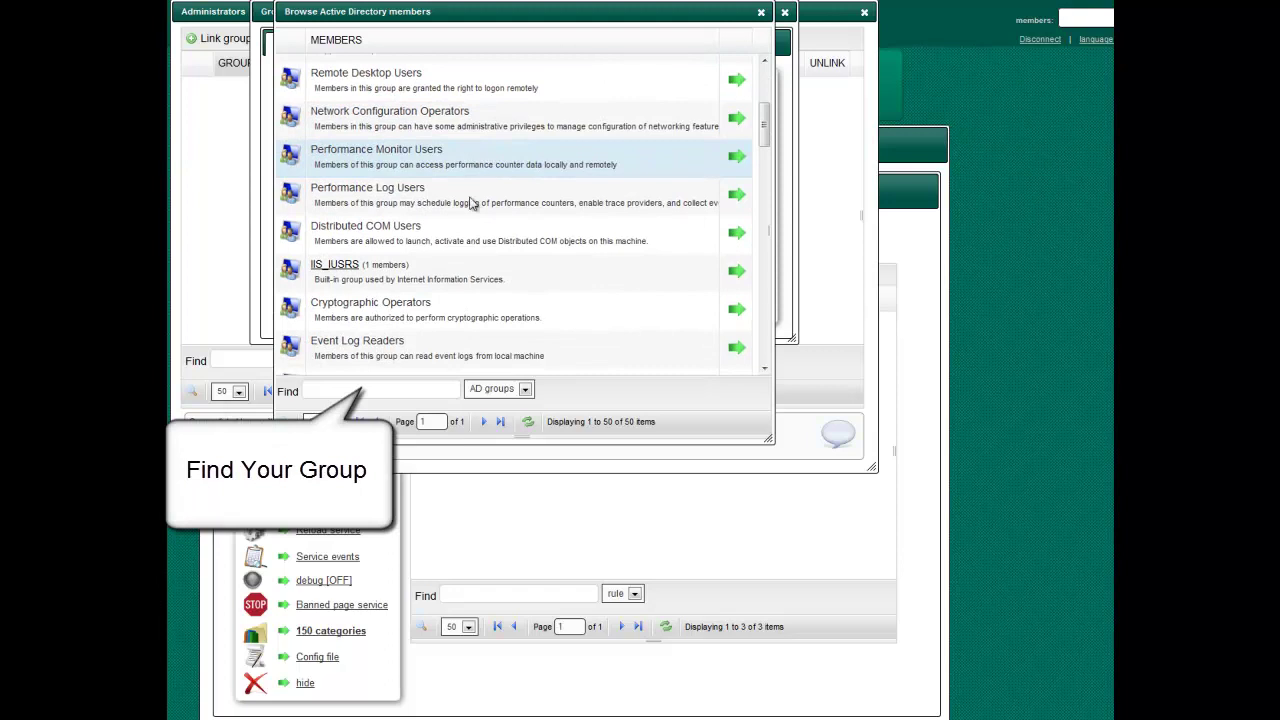
pyautogui.click(417, 390)
pyautogui.write('ad')
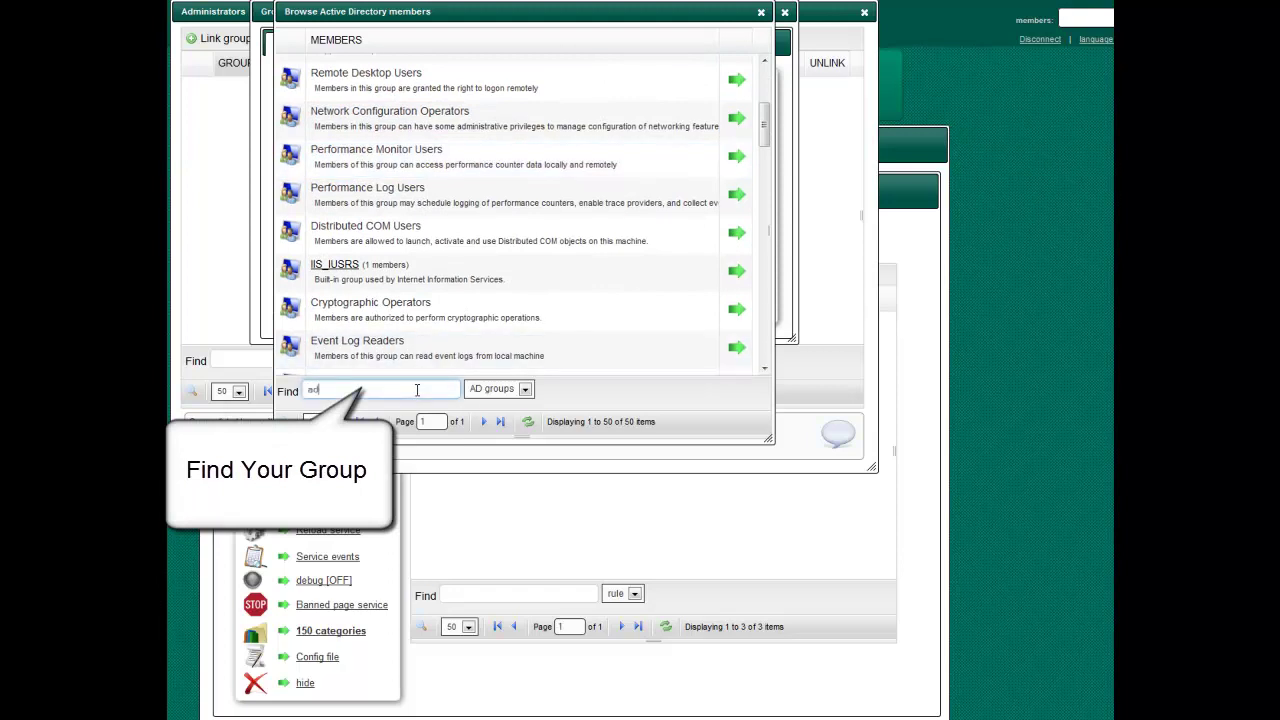
pyautogui.write('*')
pyautogui.press('Return')
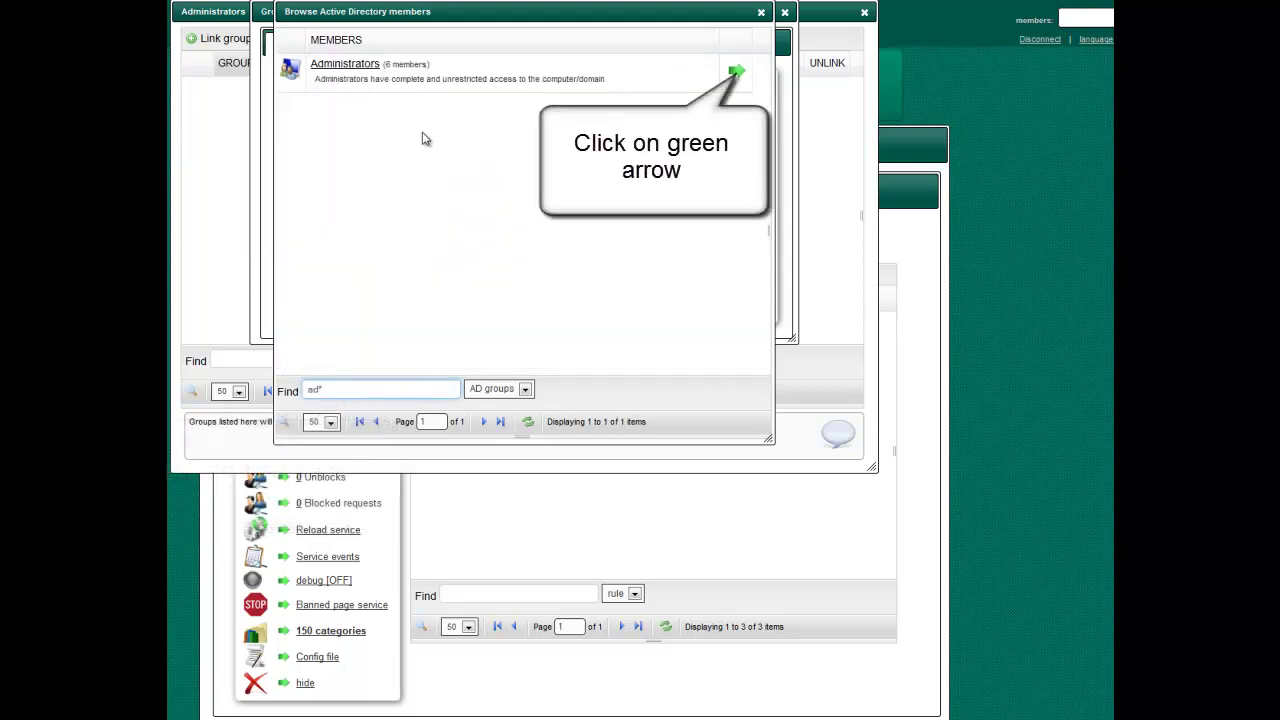
# Review the members of the Active Directory Administrators group and select that group for the new filter group
pyautogui.click(368, 74)
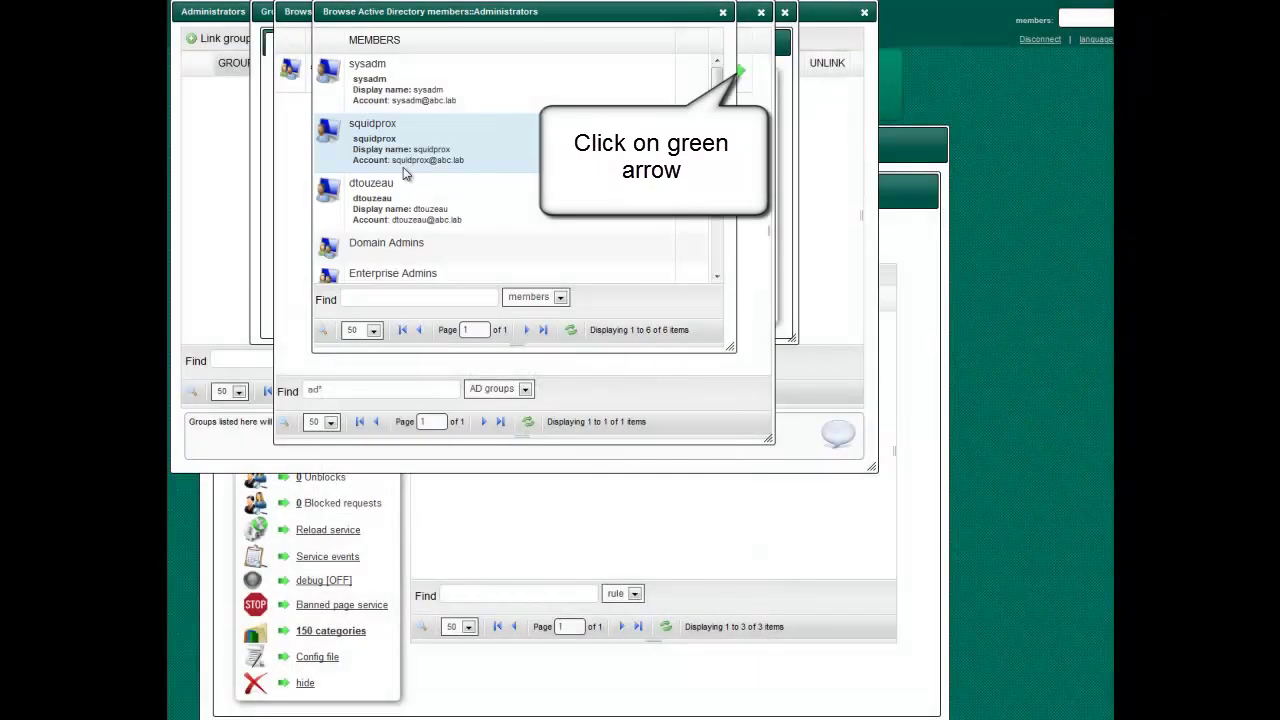
pyautogui.scroll(-1, 562, 195)
pyautogui.scroll(1, 562, 195)
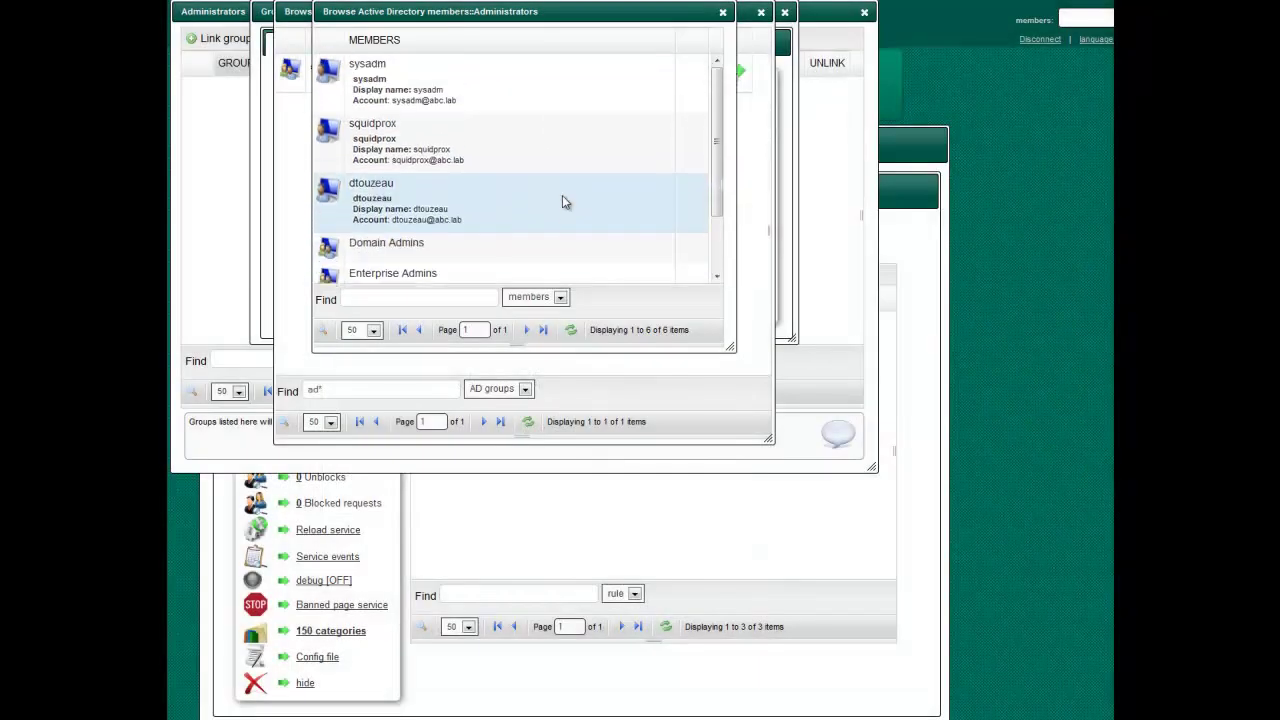
pyautogui.click(722, 12)
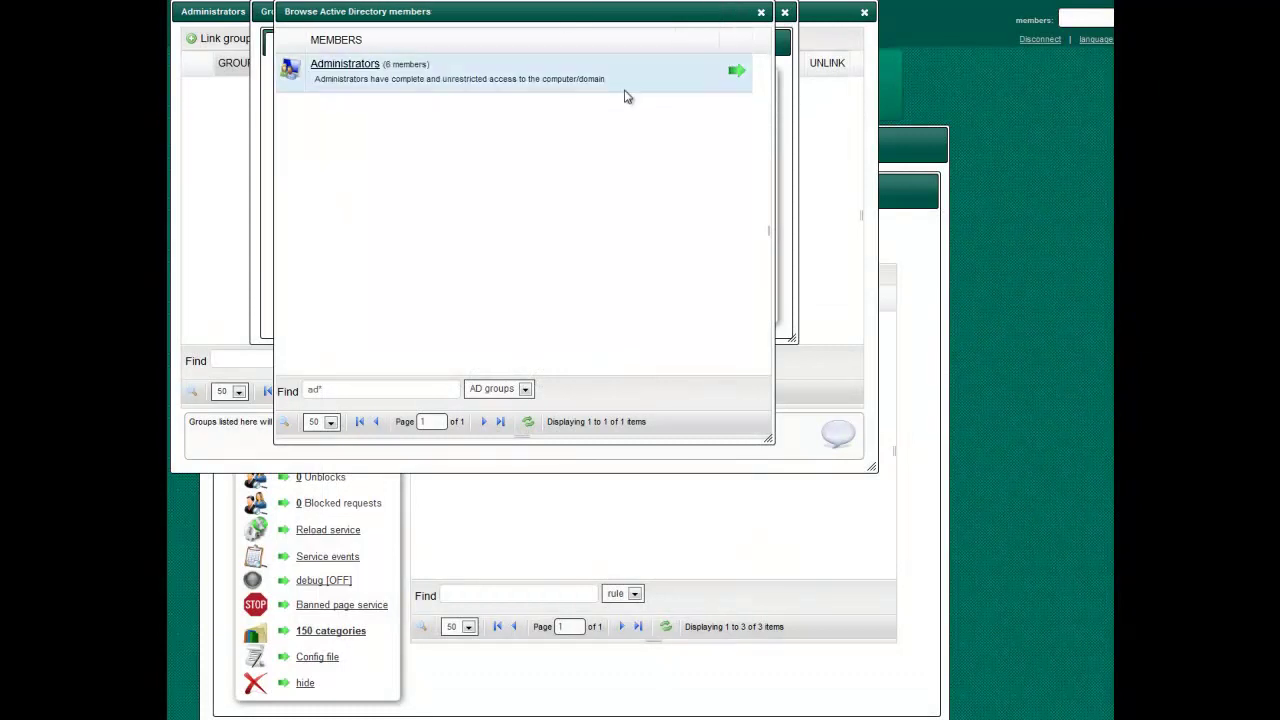
pyautogui.click(738, 76)
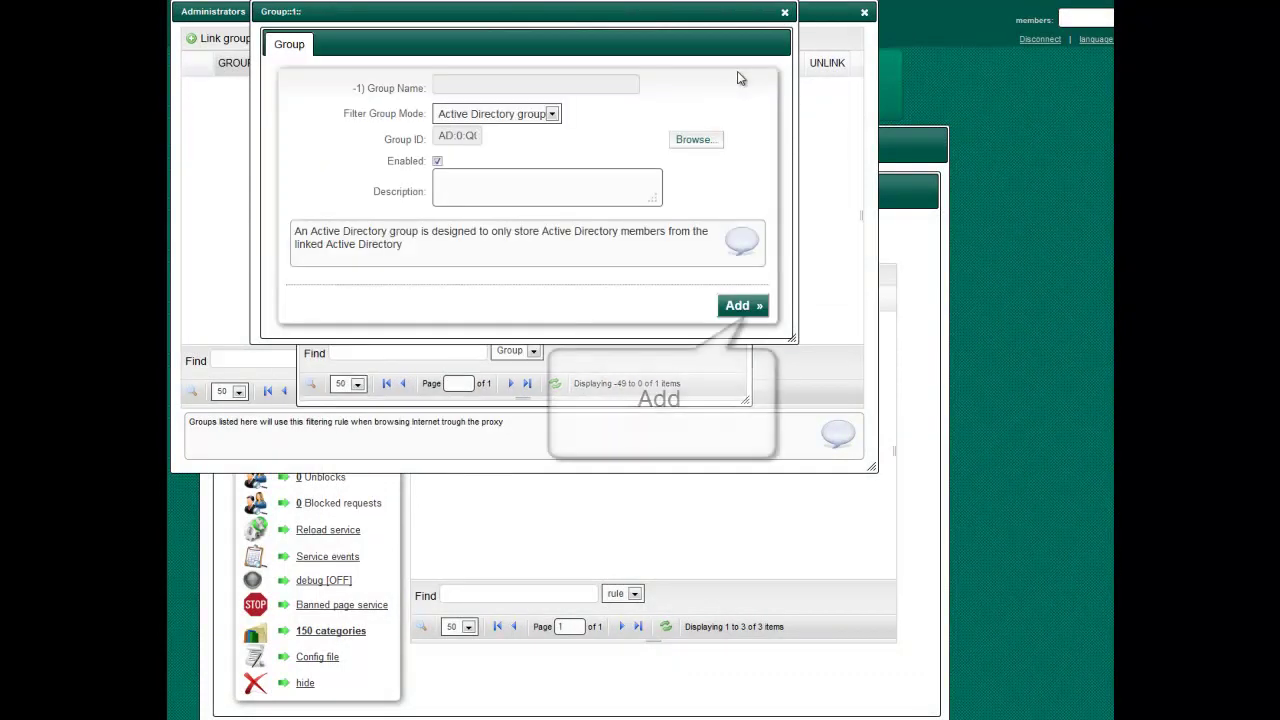
# Describe the new filter group as "Administrators of my company" and add it
pyautogui.click(543, 178)
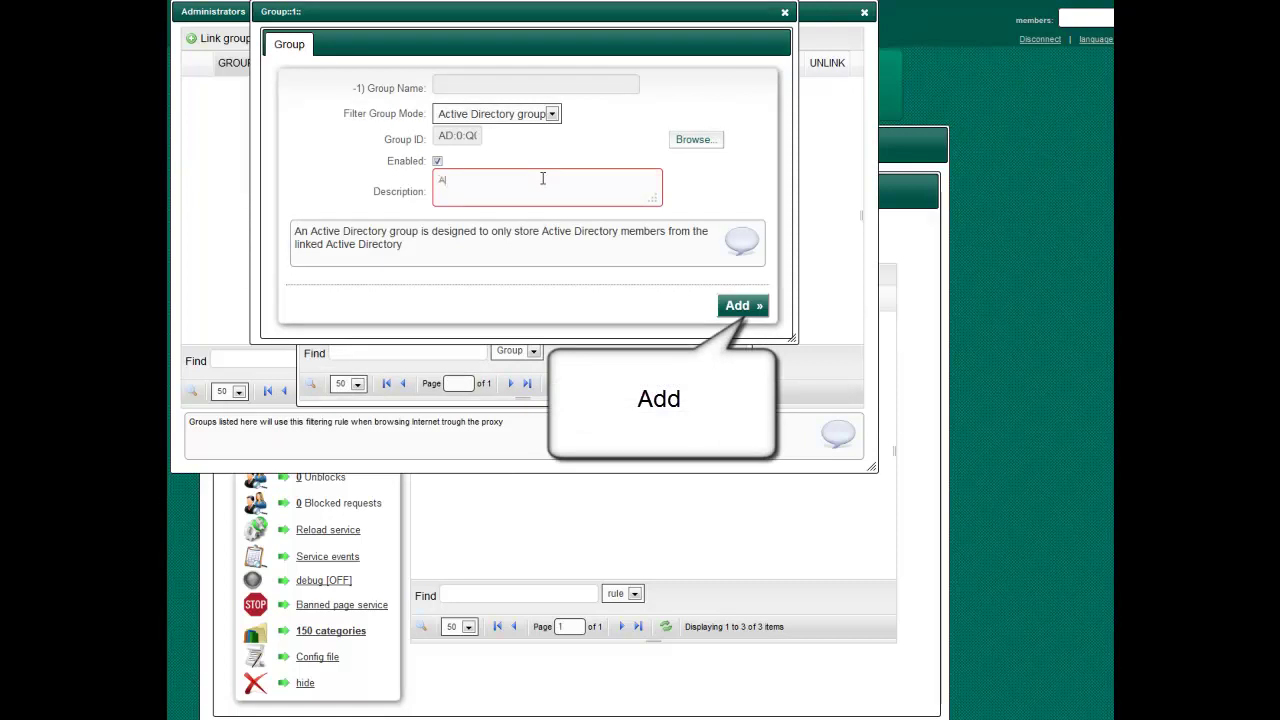
pyautogui.write('Administrators of my company')
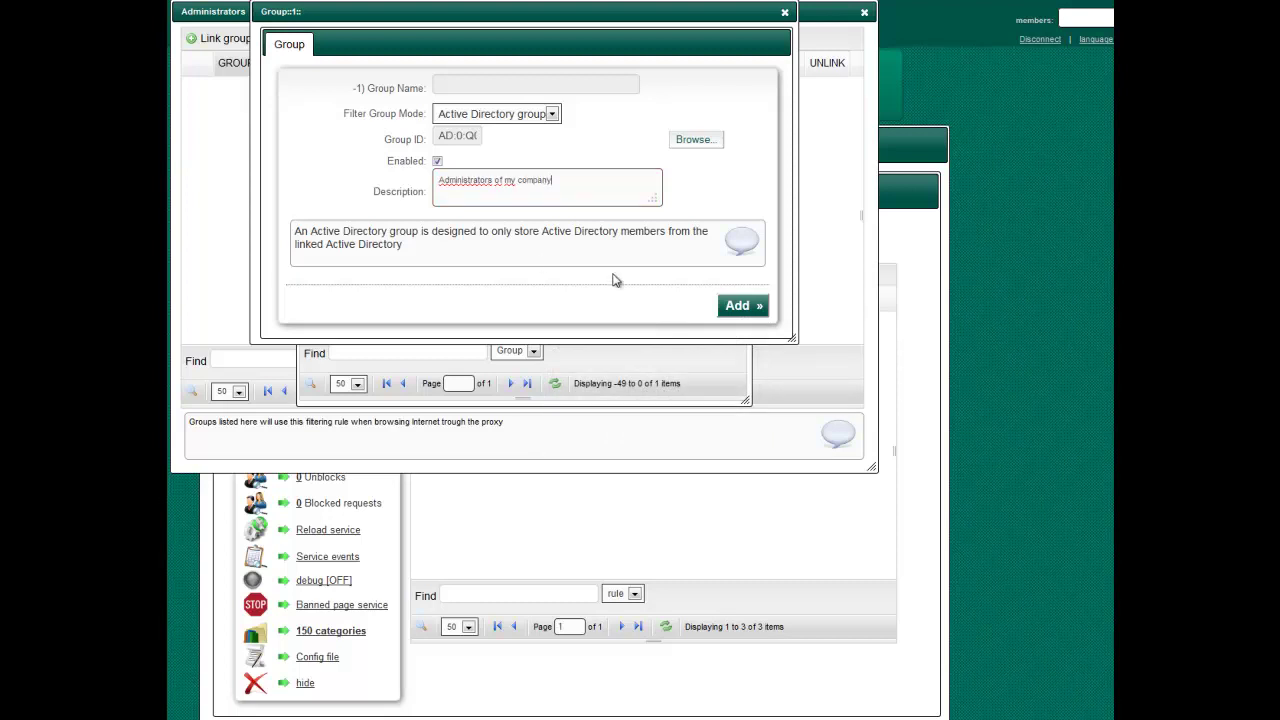
pyautogui.click(748, 305)
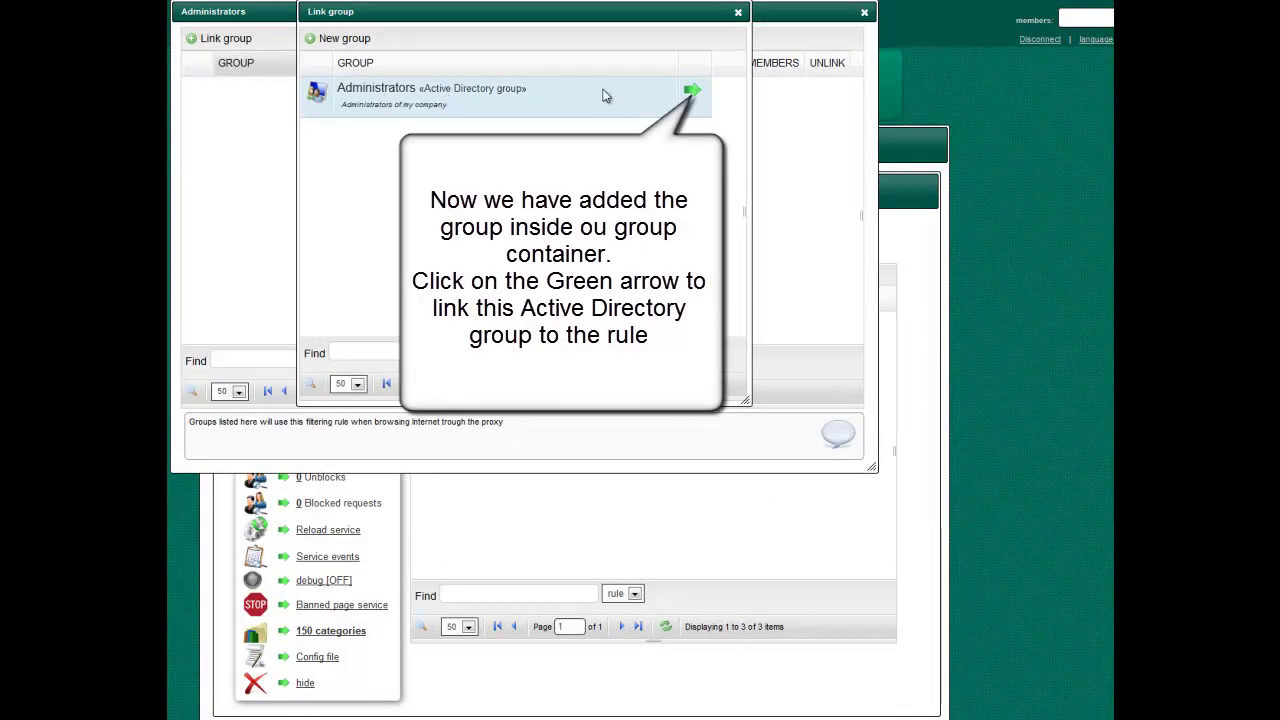
# Link the Administrators Active Directory group to the Administrators rule and return to the rules list
pyautogui.click(692, 90)
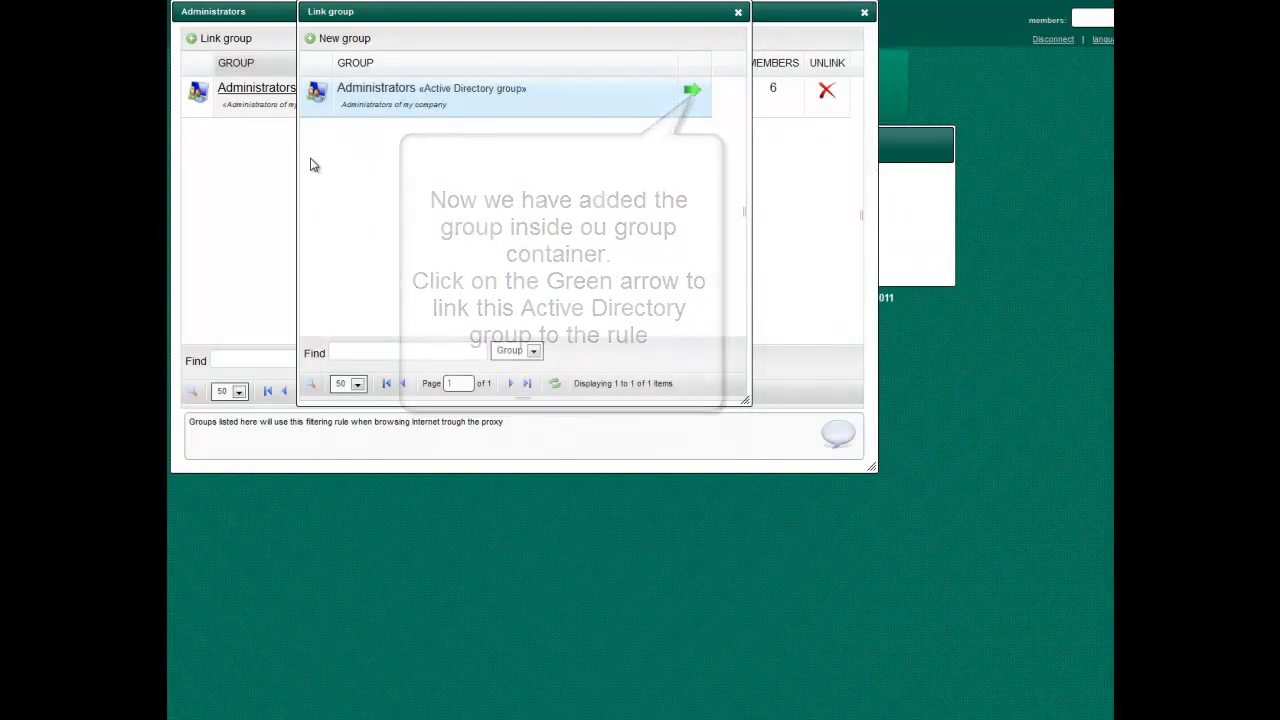
pyautogui.click(738, 12)
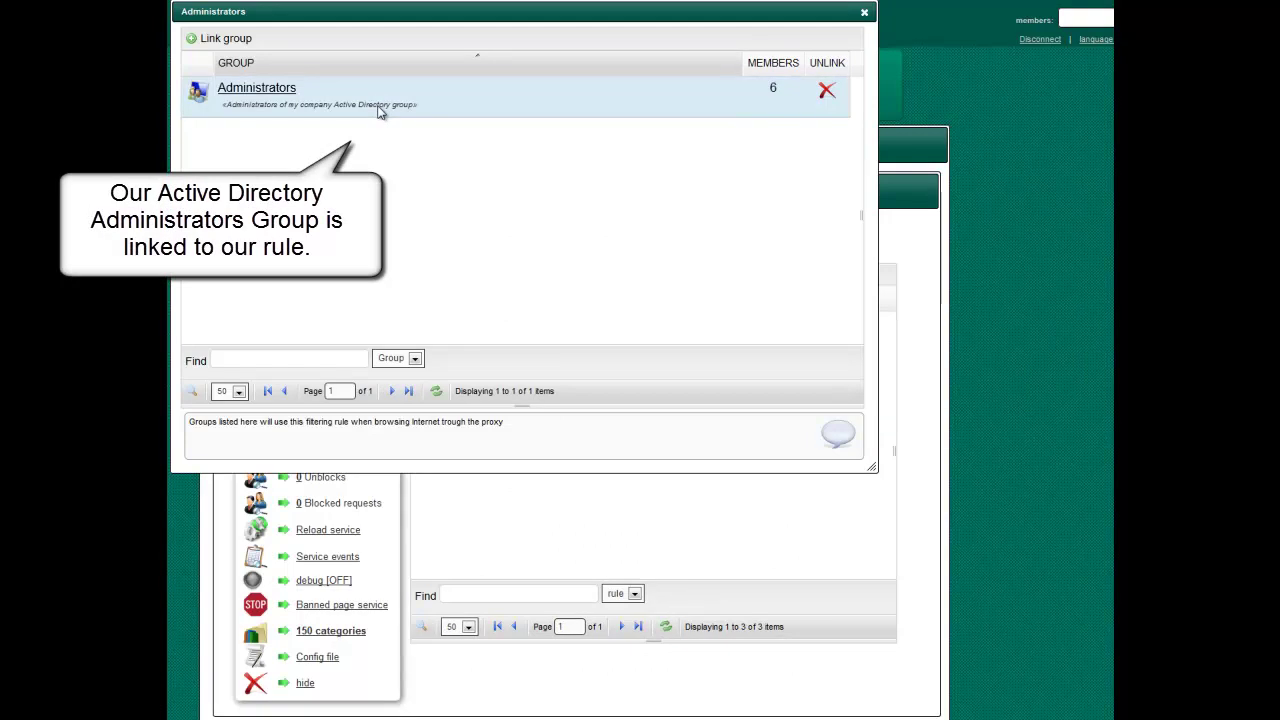
pyautogui.click(864, 13)
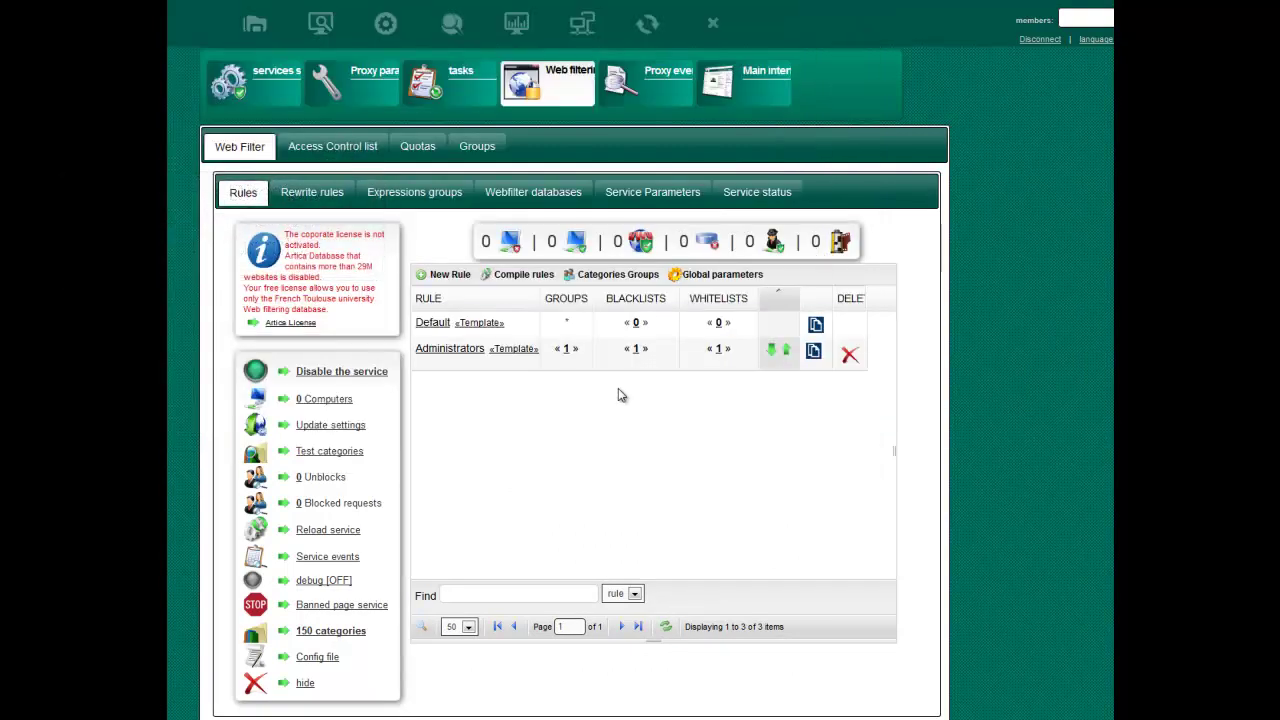
# Review the blacklists, whitelist and members of the group linked to the Administrators rule, and return to the rules list
pyautogui.click(567, 350)
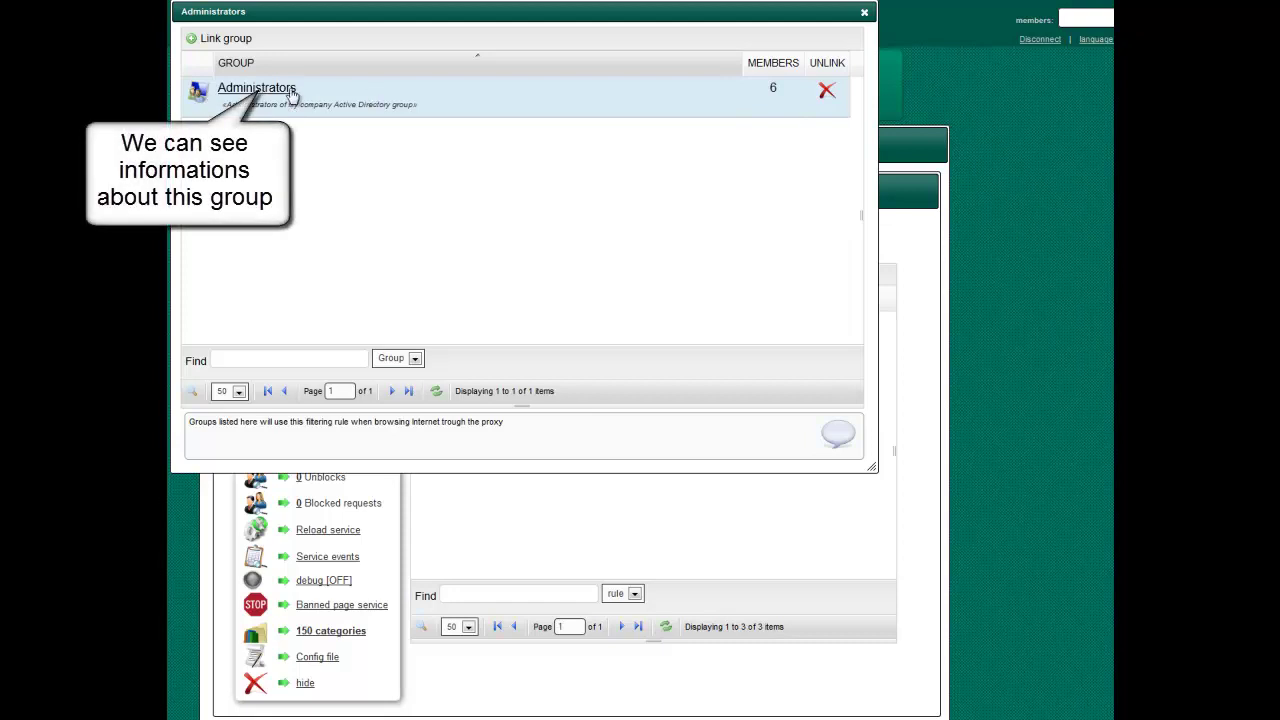
pyautogui.doubleClick(369, 92)
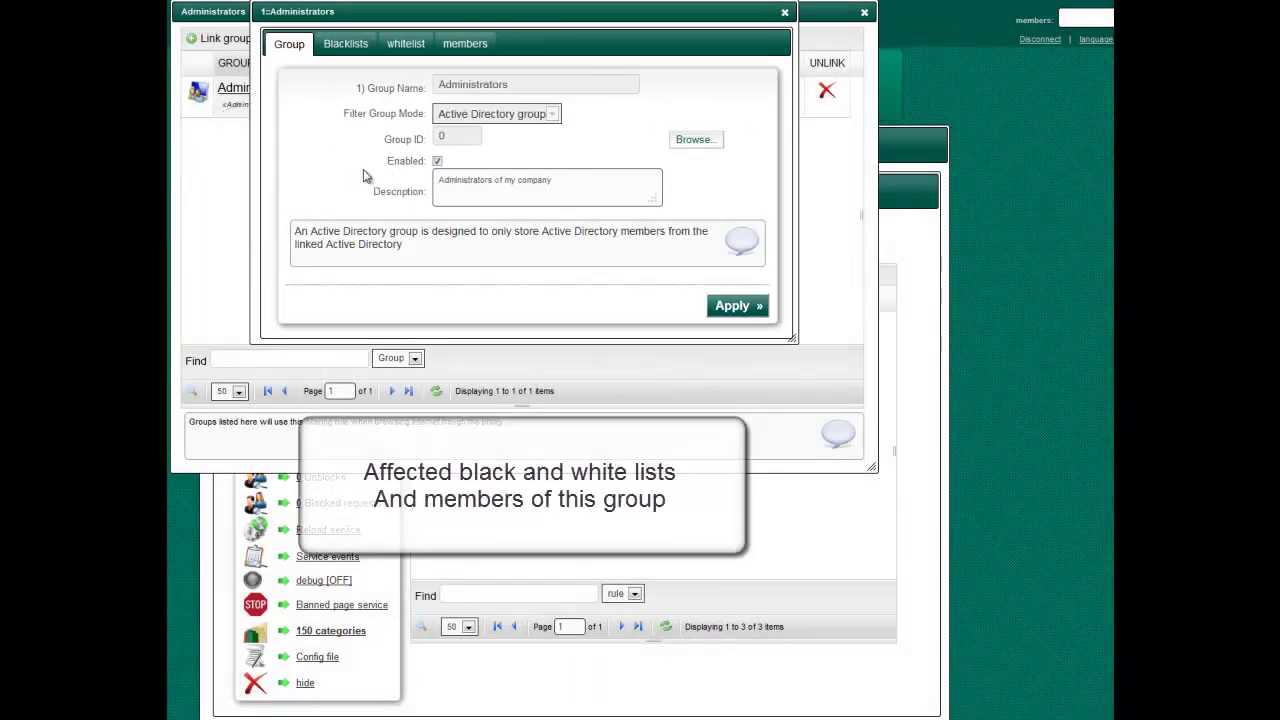
pyautogui.click(369, 46)
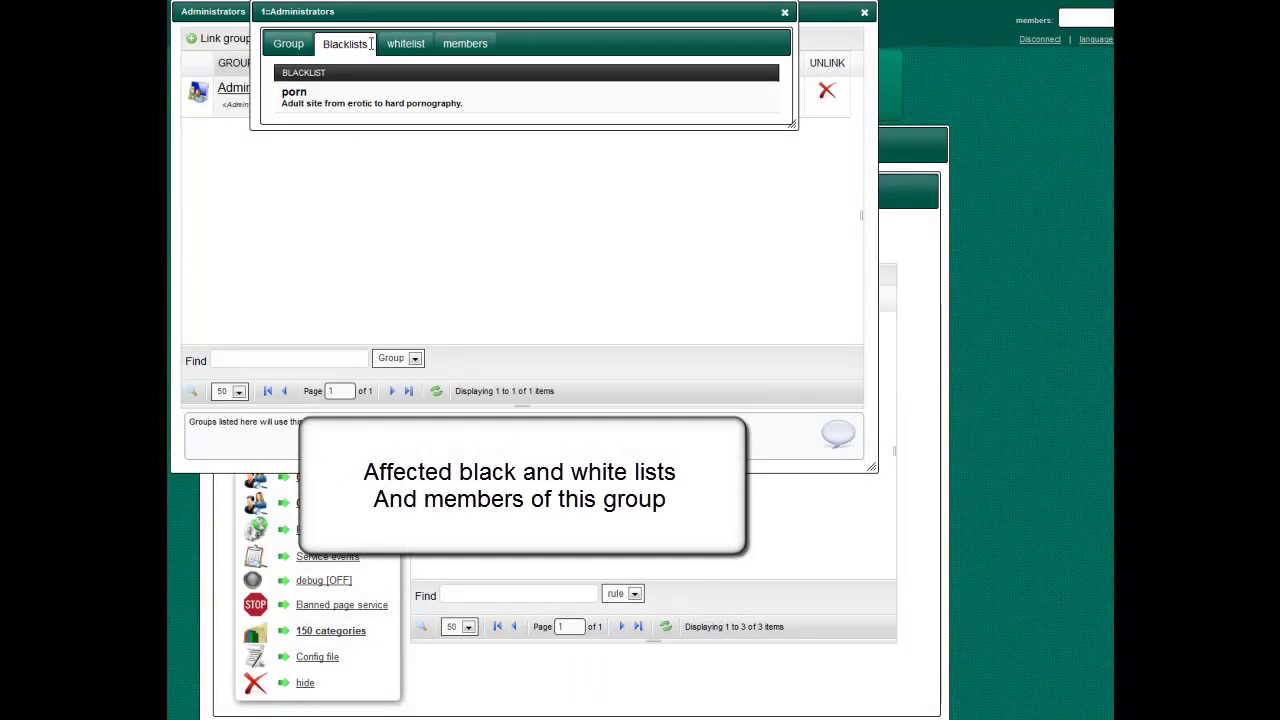
pyautogui.click(405, 46)
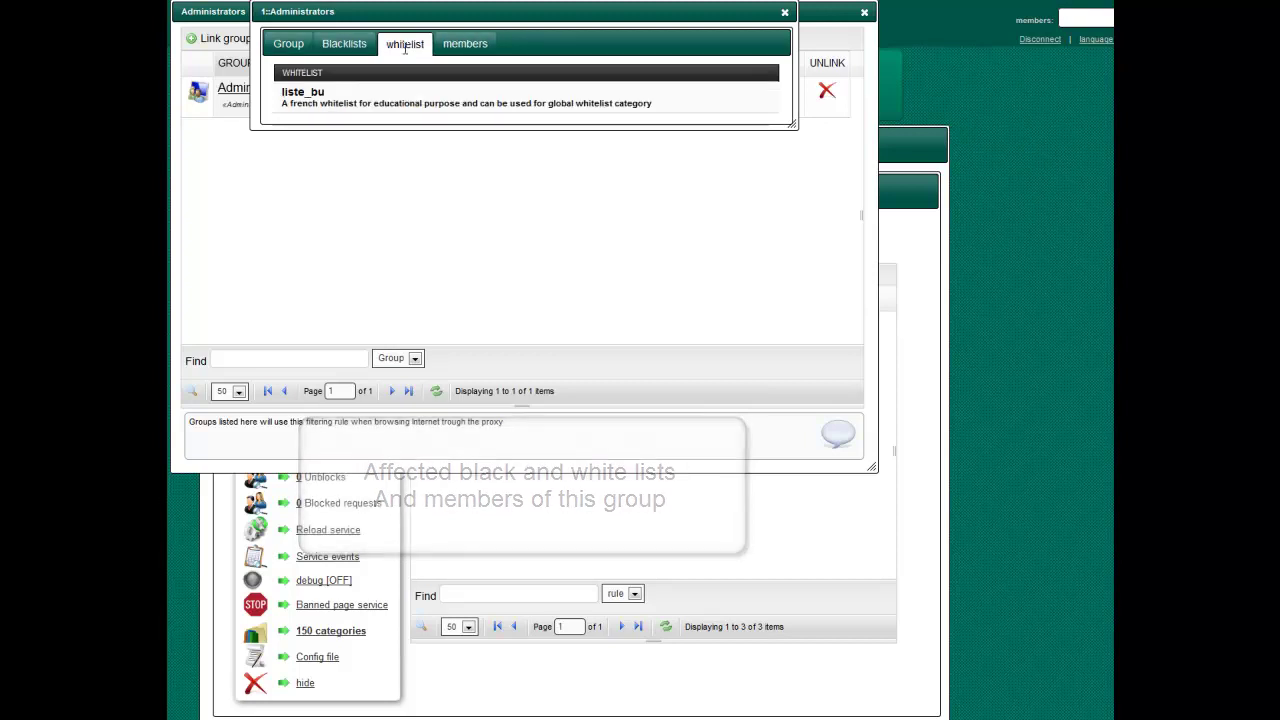
pyautogui.click(463, 44)
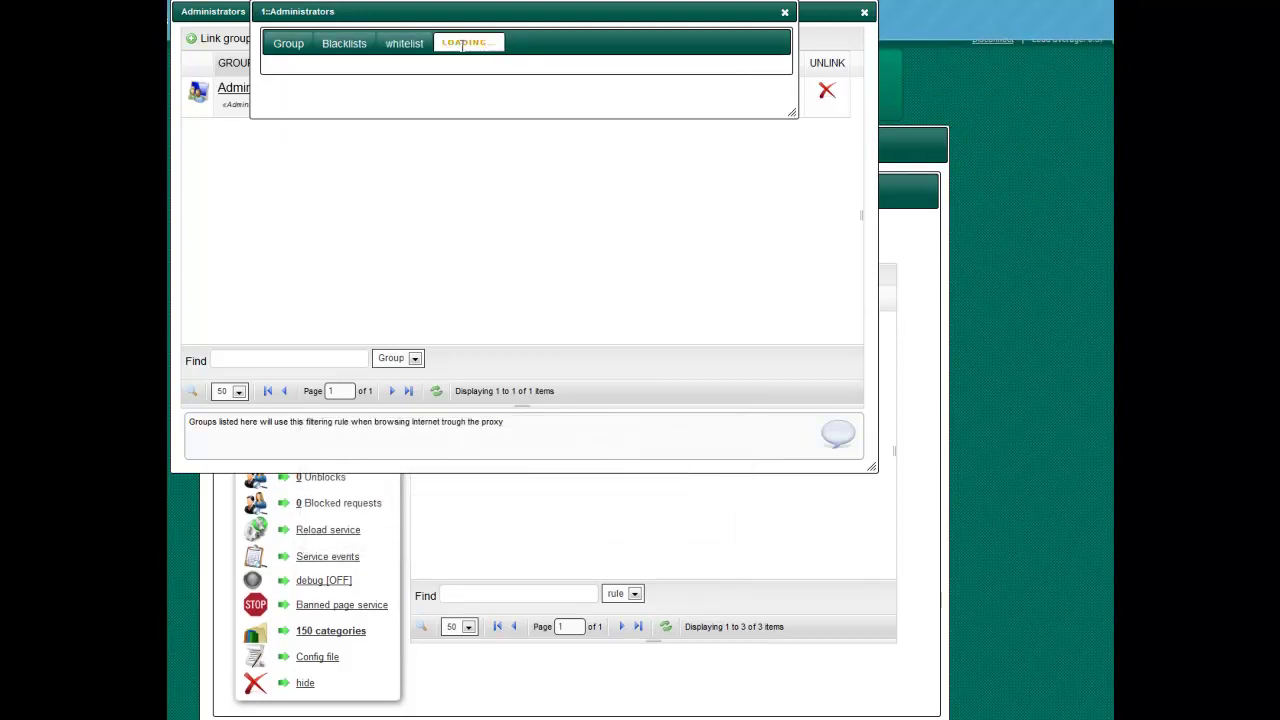
pyautogui.click(468, 245)
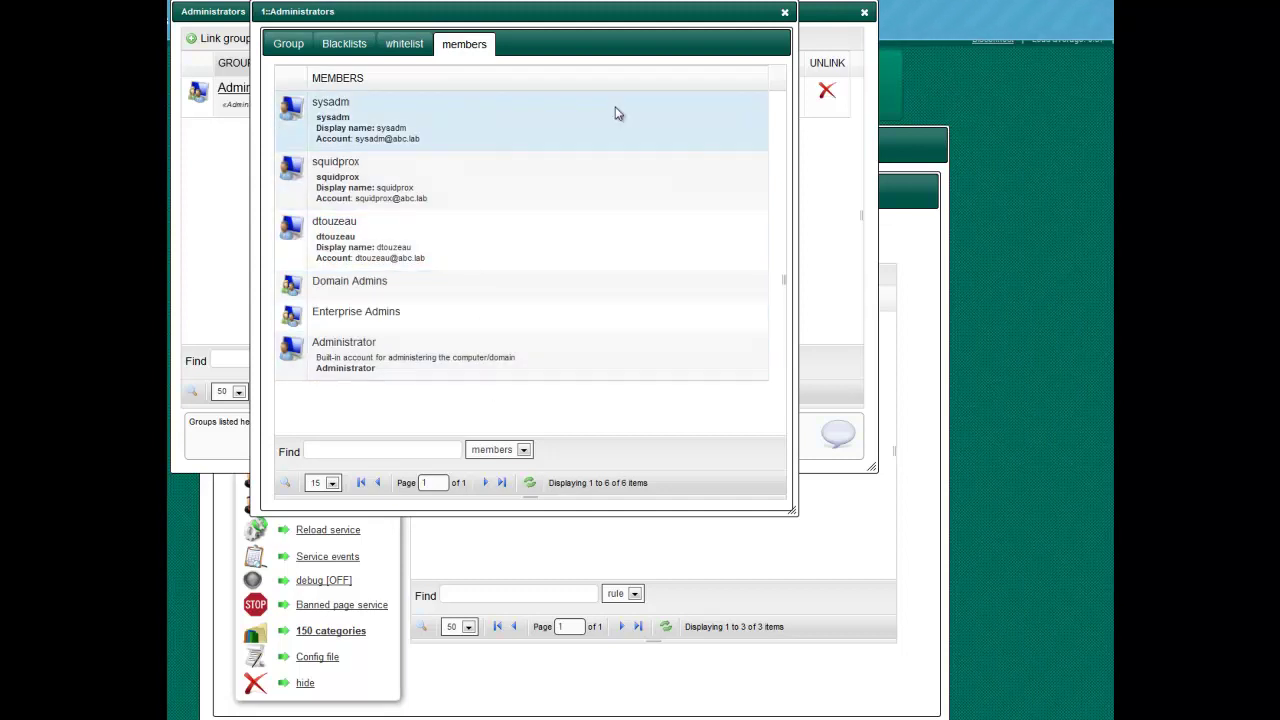
pyautogui.click(784, 12)
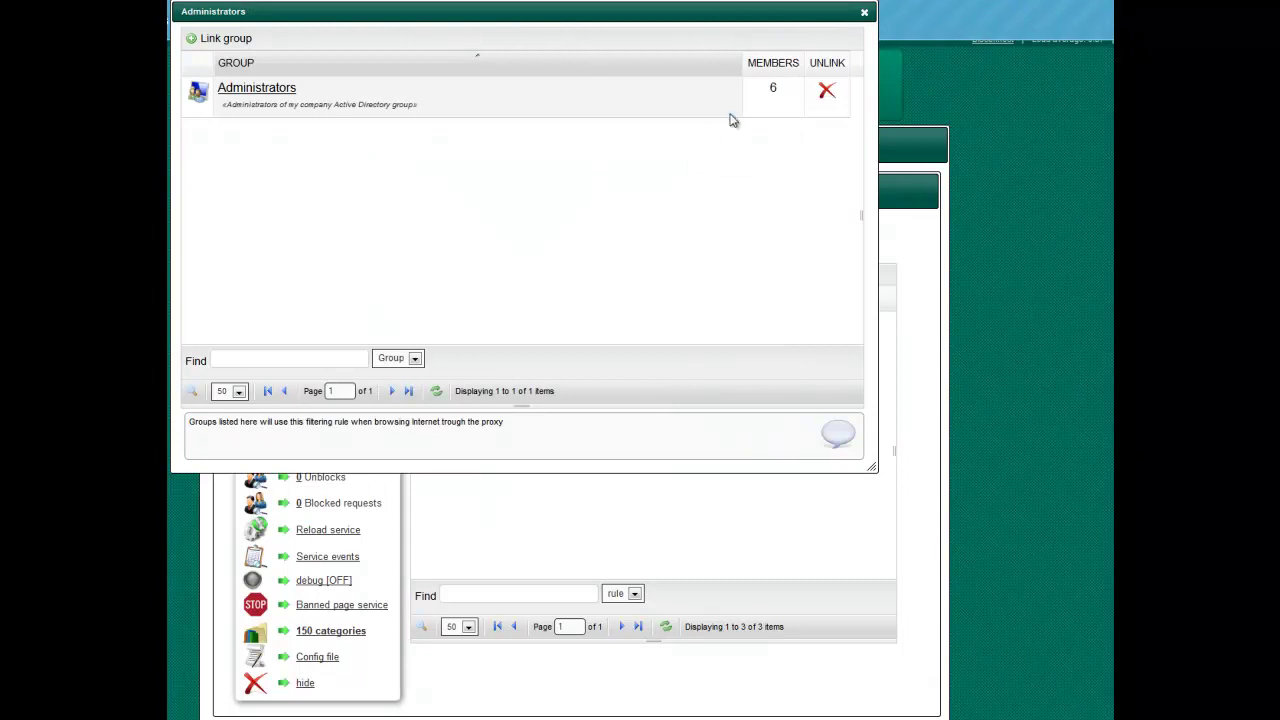
pyautogui.click(864, 14)
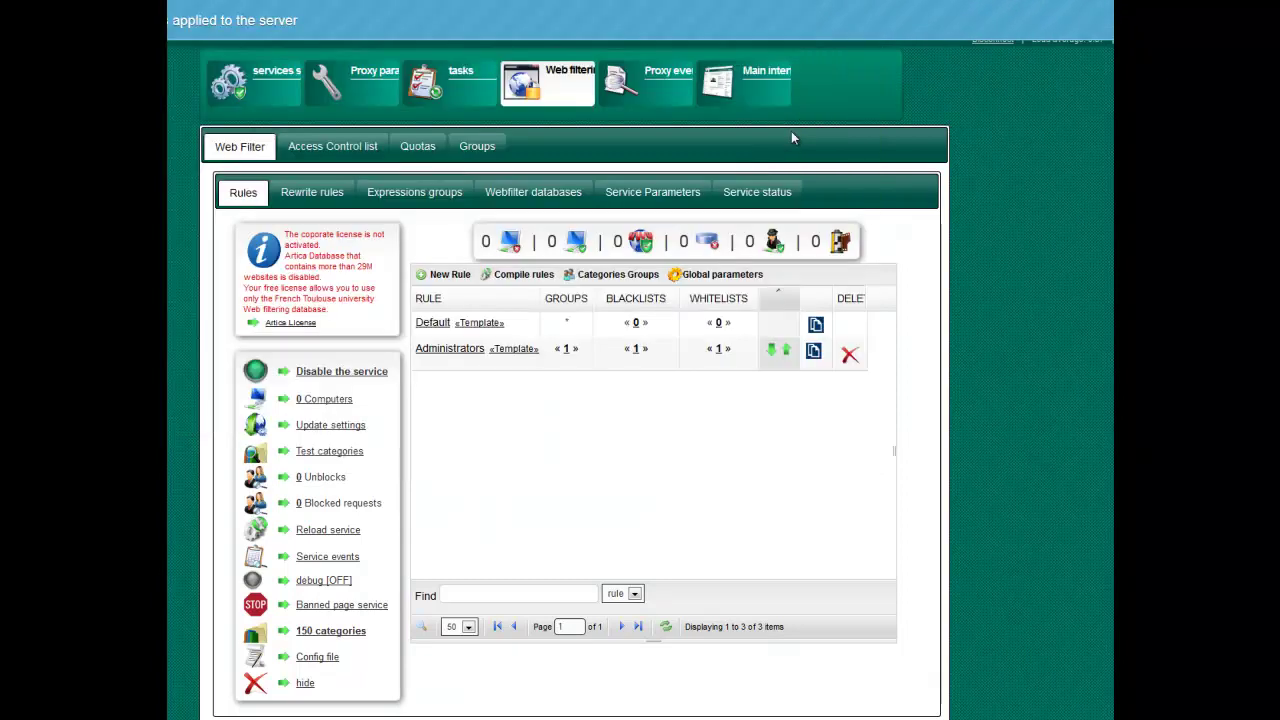